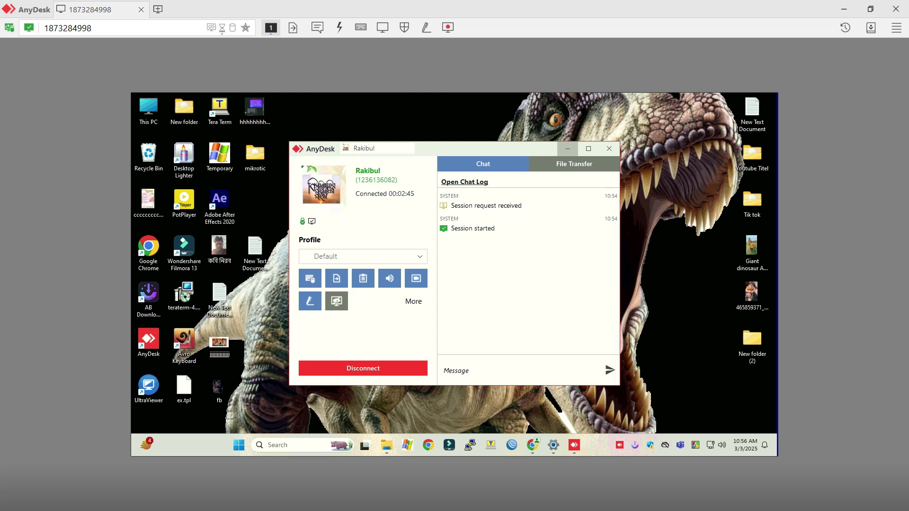
Minimize the AnyDesk session panel and launch Google Chrome from the remote taskbar.
click(568, 149)
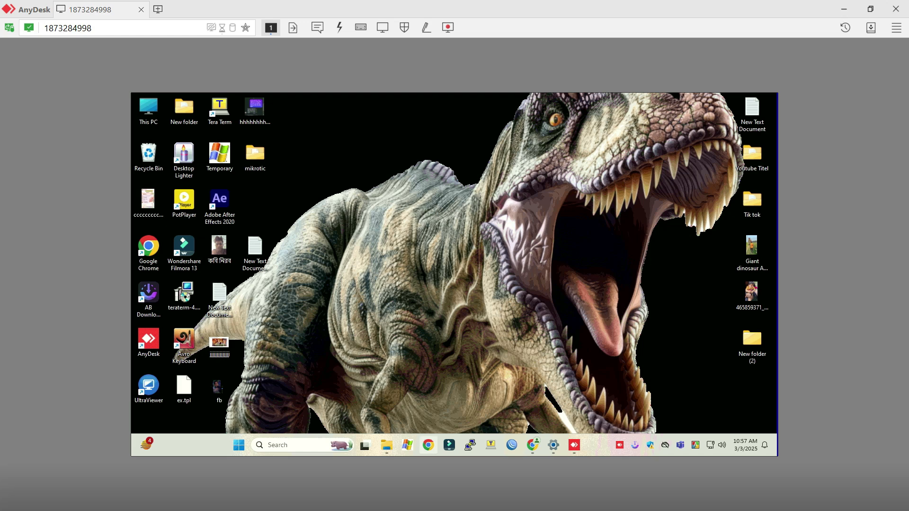
click(428, 445)
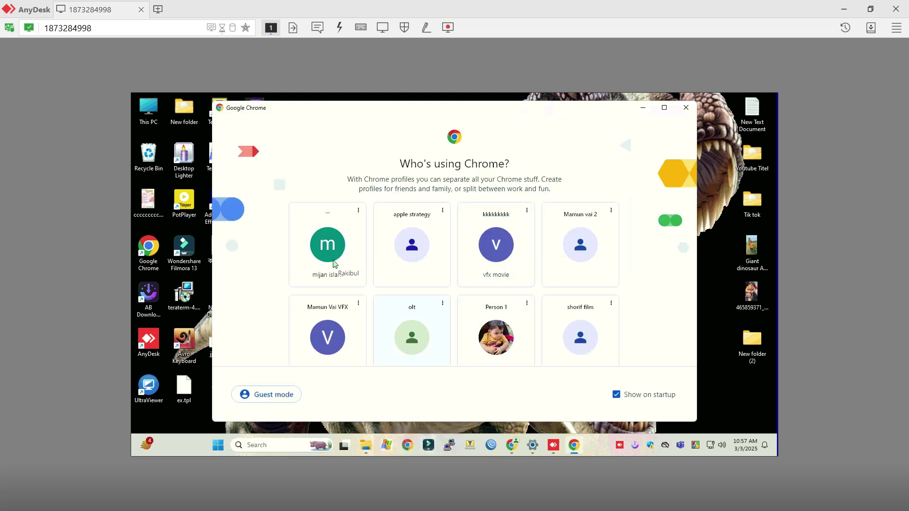
Open a maximized Chrome window under a profile and search Google for 'mikrotik' in a new tab.
click(336, 266)
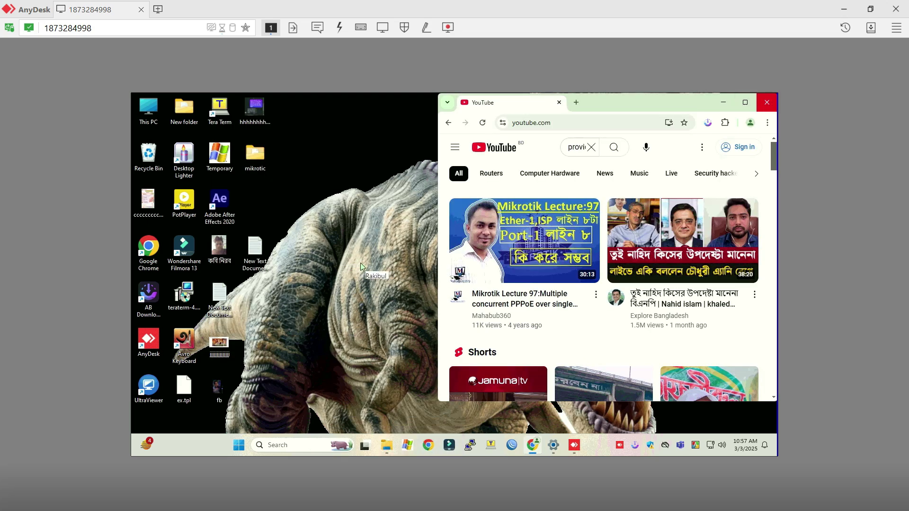
key(super+Up)
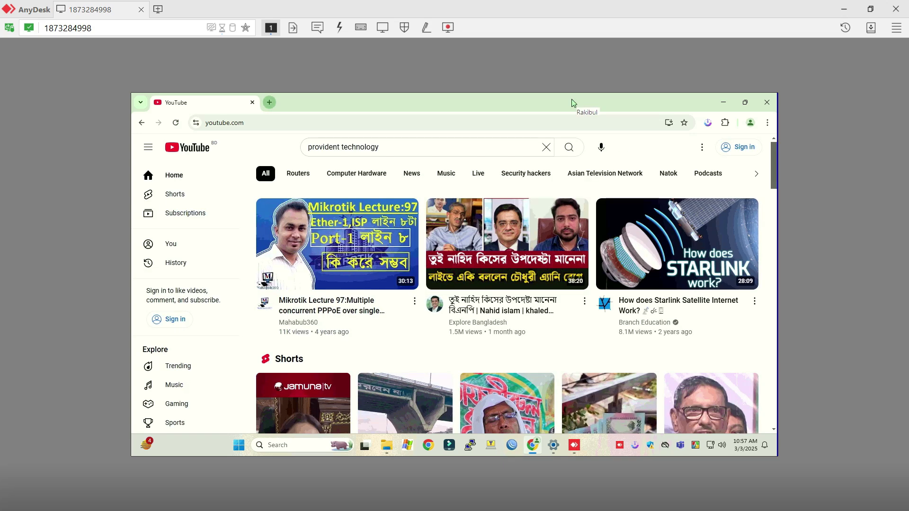
key(ctrl+t)
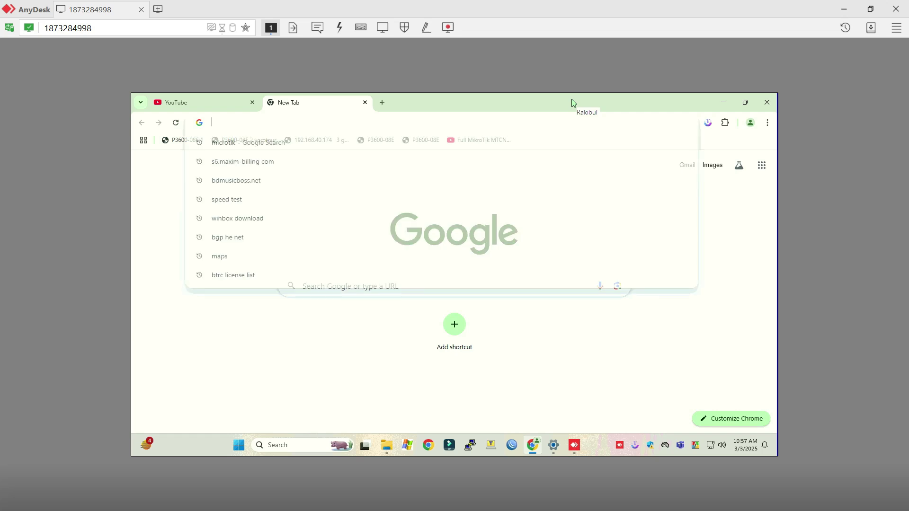
text(m)
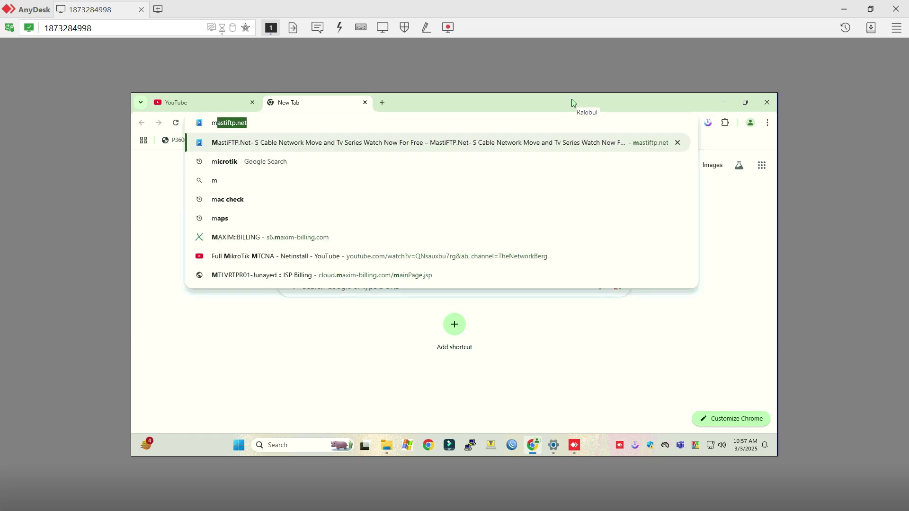
text(ikrotik)
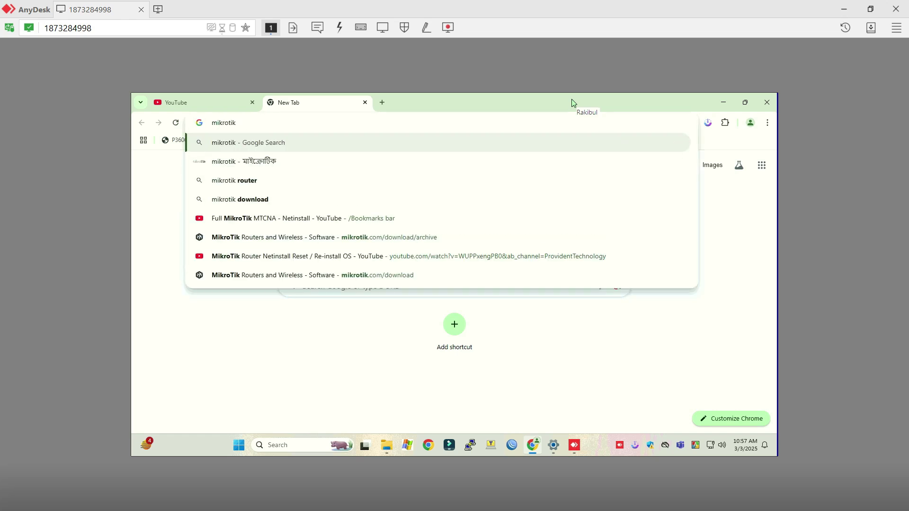
key(Return)
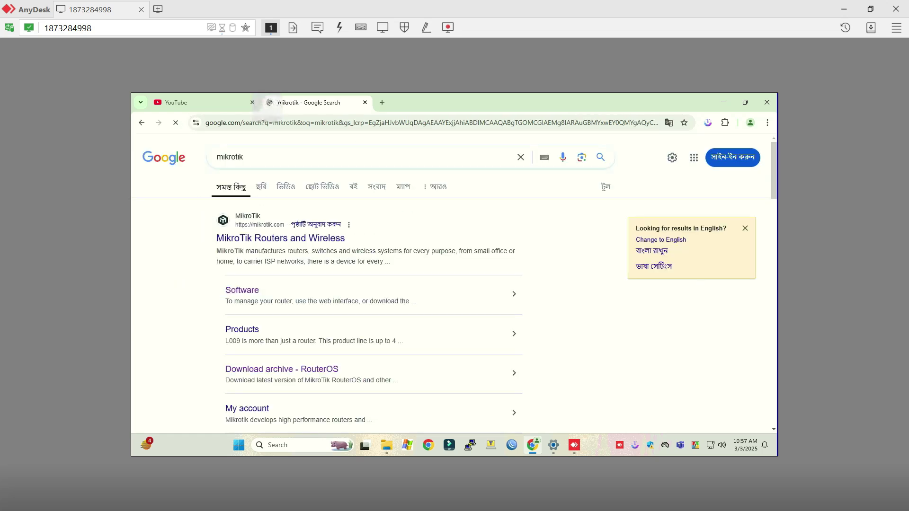
Go from the MikroTik Routers and Wireless result through Software to the Download archive page.
click(303, 238)
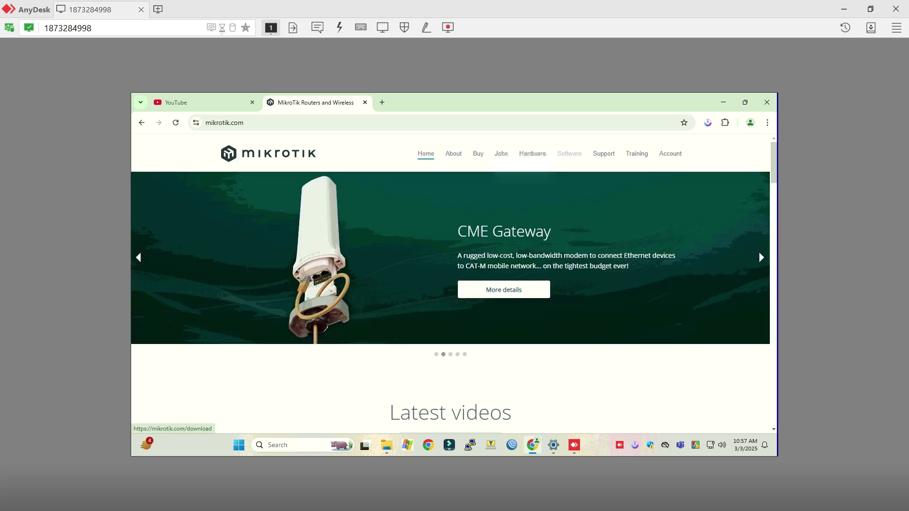
click(569, 154)
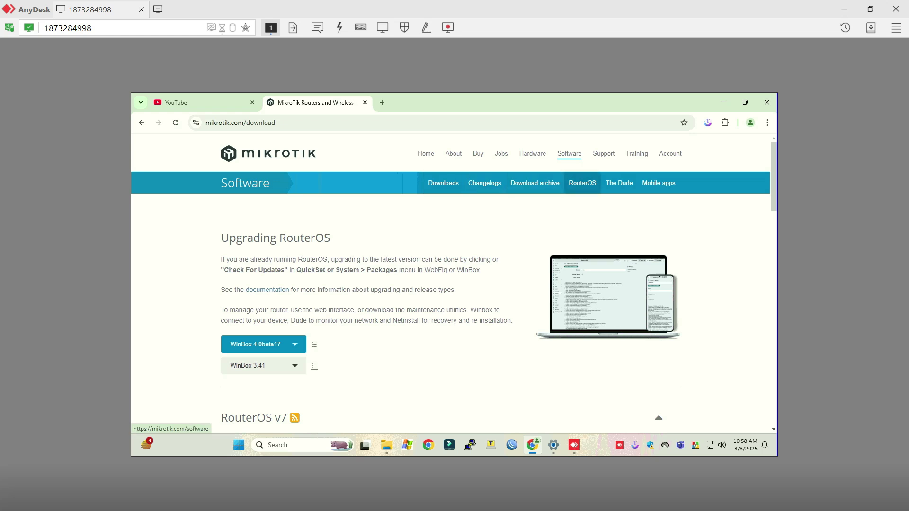
click(535, 182)
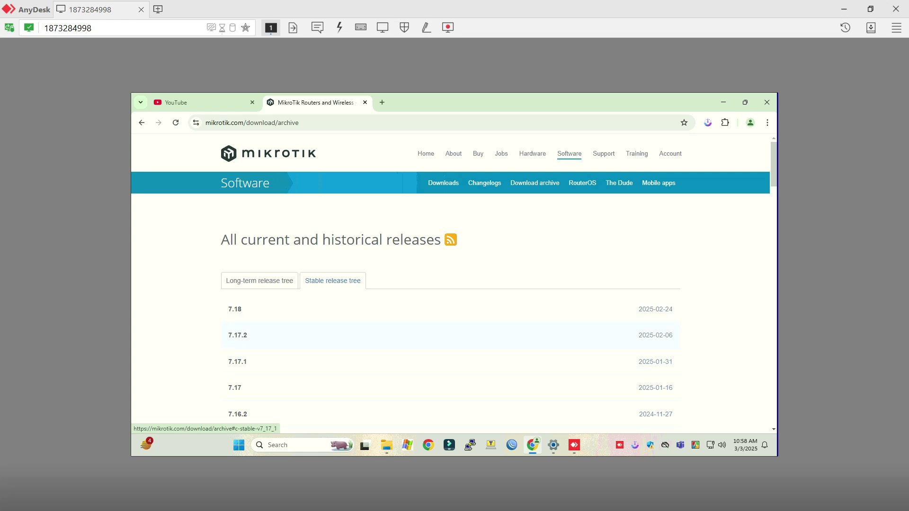
Scroll the Stable release tree list down to the 6.49.18 row dated 2025-02-06.
scroll(450, 303, down, 2)
scroll(450, 331, down, 4)
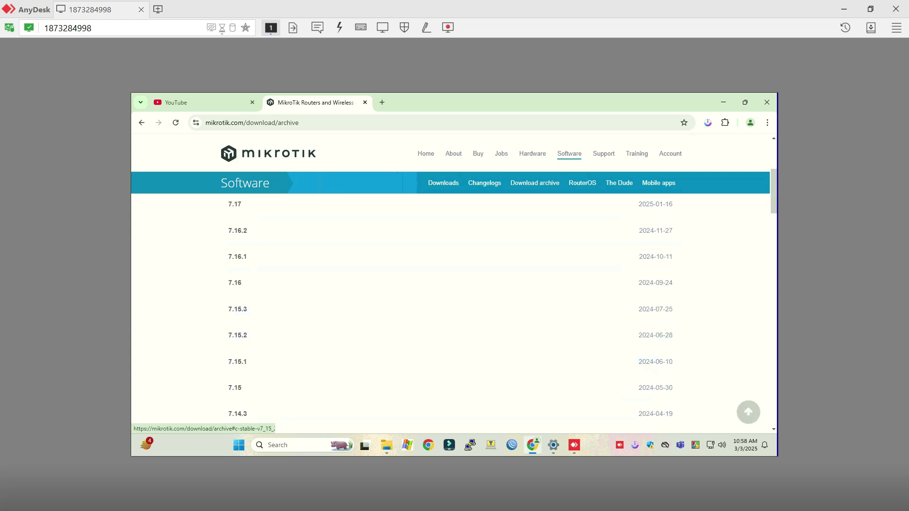
scroll(450, 313, down, 9)
scroll(450, 313, down, 15)
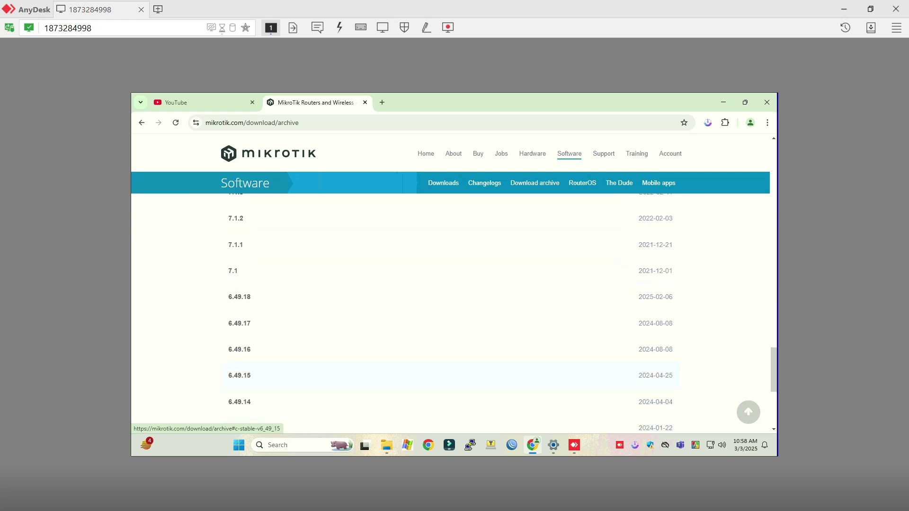
scroll(450, 313, down, 8)
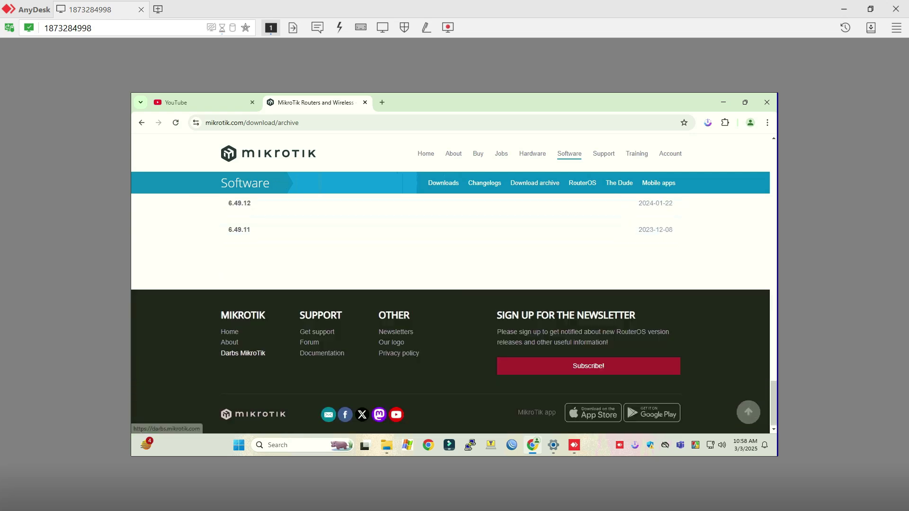
scroll(251, 354, up, 2)
scroll(332, 416, up, 4)
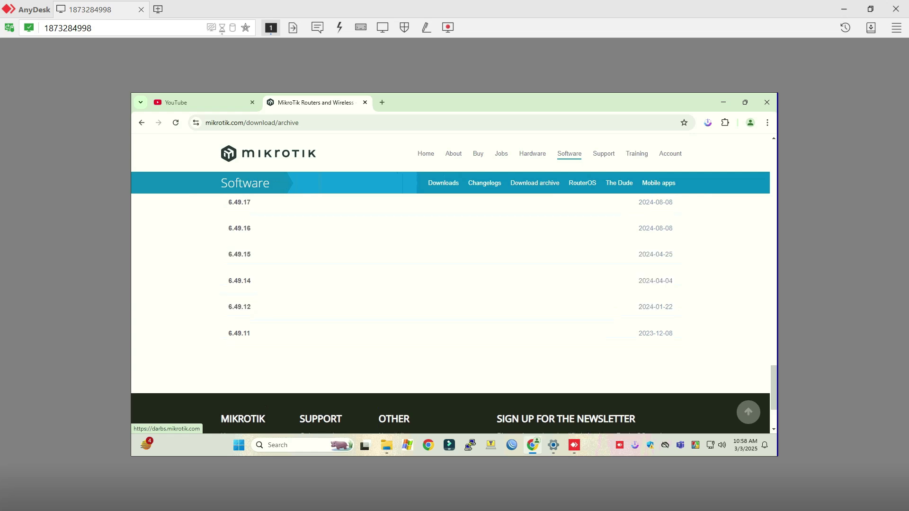
scroll(449, 313, up, 1)
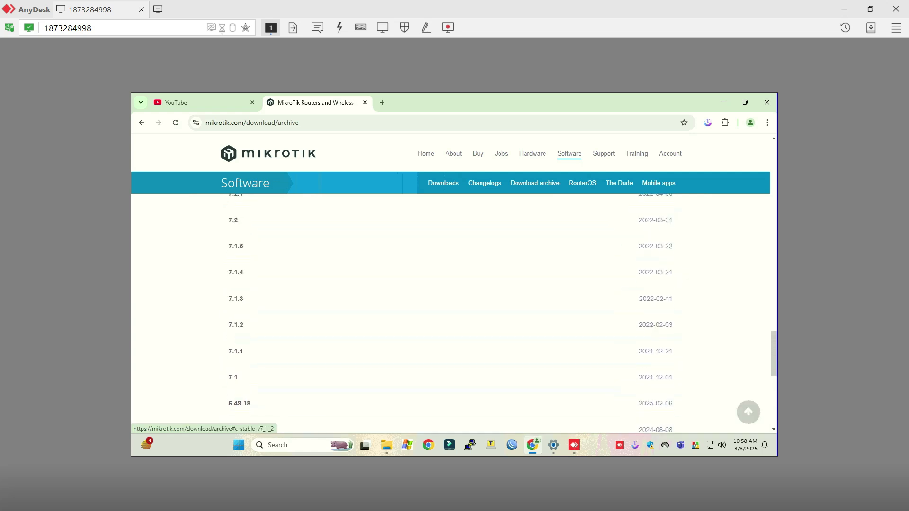
scroll(449, 332, down, 2)
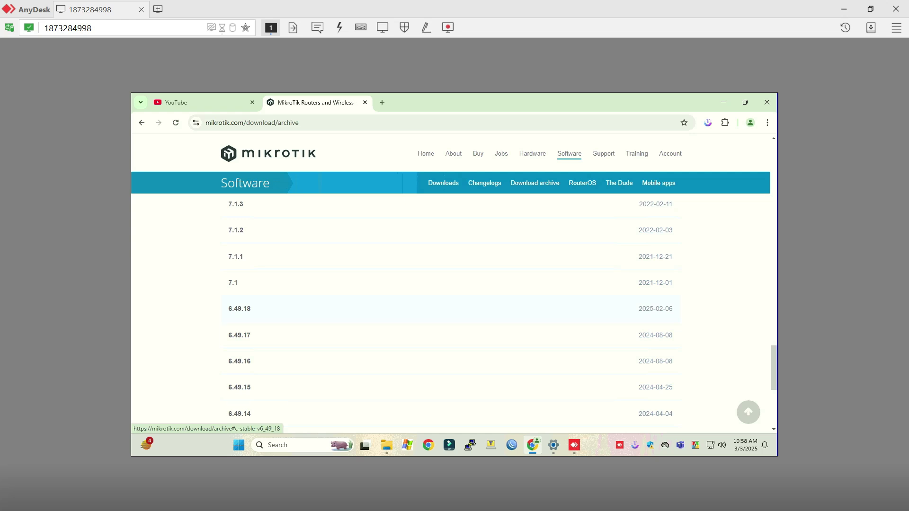
Expand the 6.49.18 release's file list and download routeros-tile-6.49.18.npk.
click(240, 308)
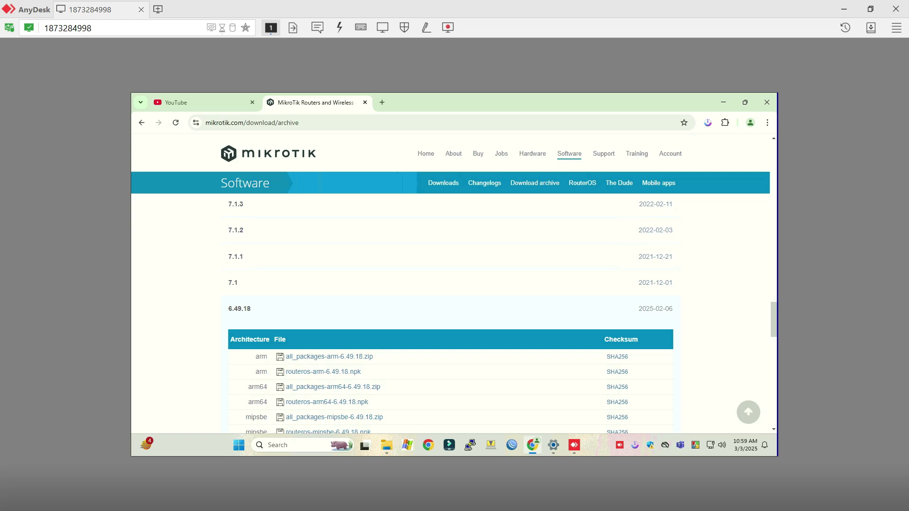
scroll(449, 313, down, 5)
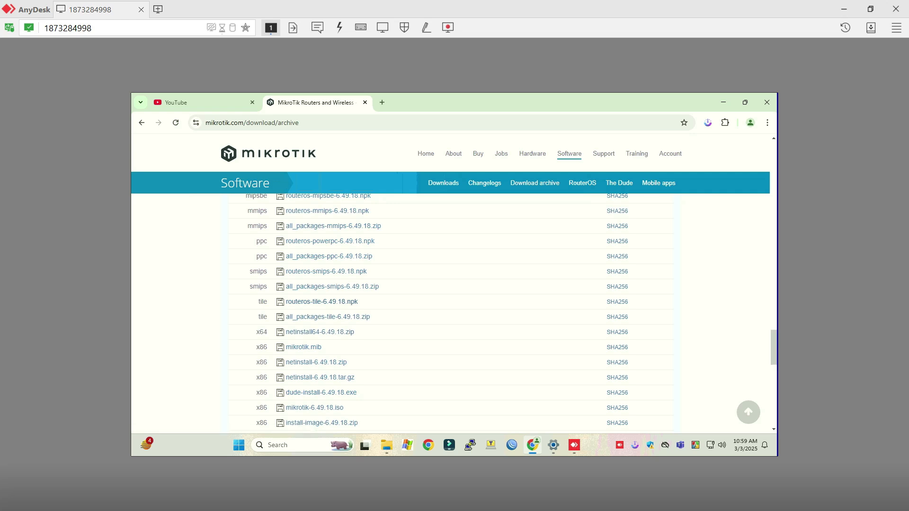
drag(360, 301, 277, 303)
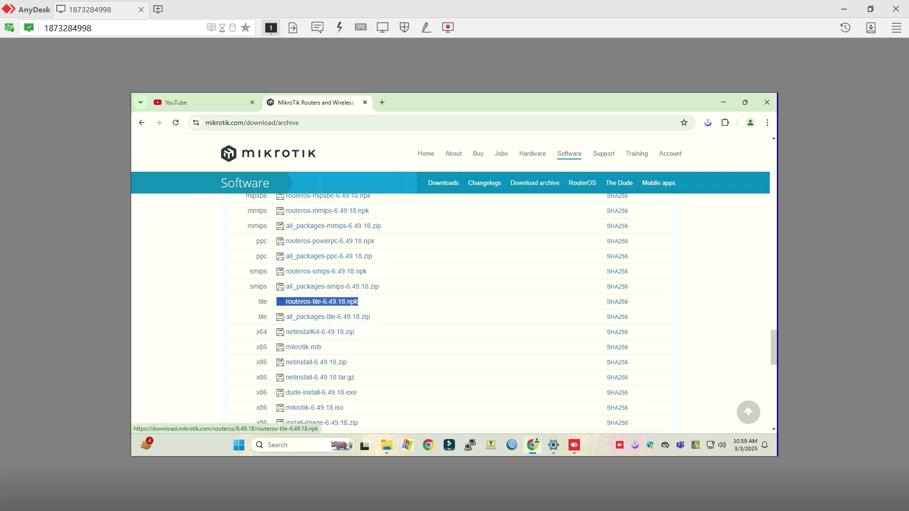
click(349, 302)
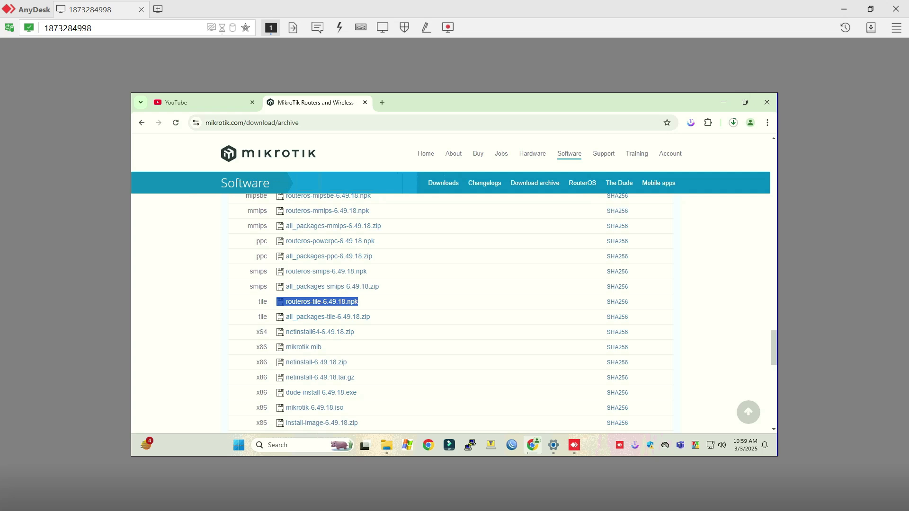
scroll(450, 312, up, 2)
scroll(348, 308, up, 2)
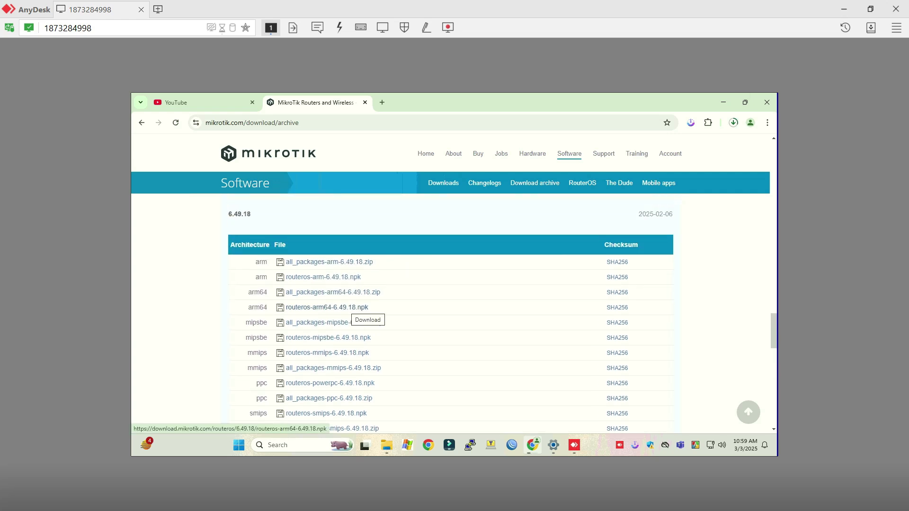
Confirm the netinstall-6.49.18.zip download and move its progress window aside.
scroll(348, 308, down, 5)
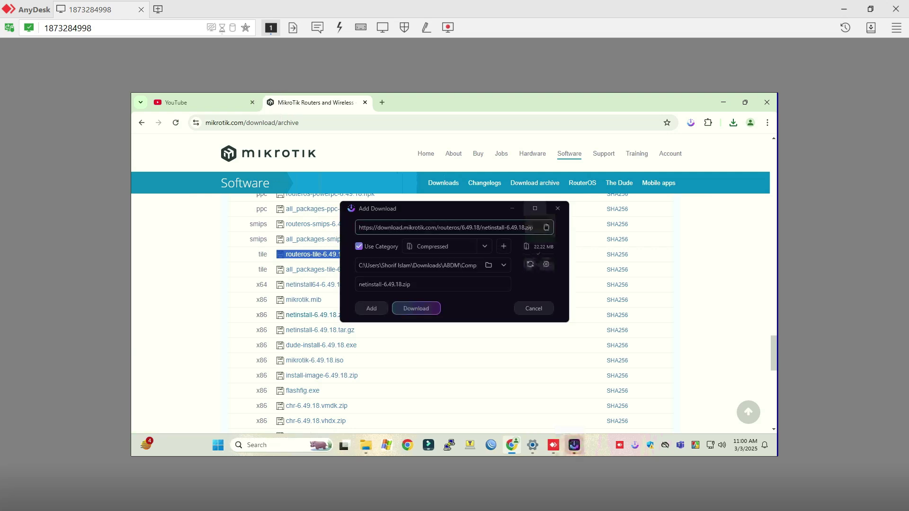
key(Return)
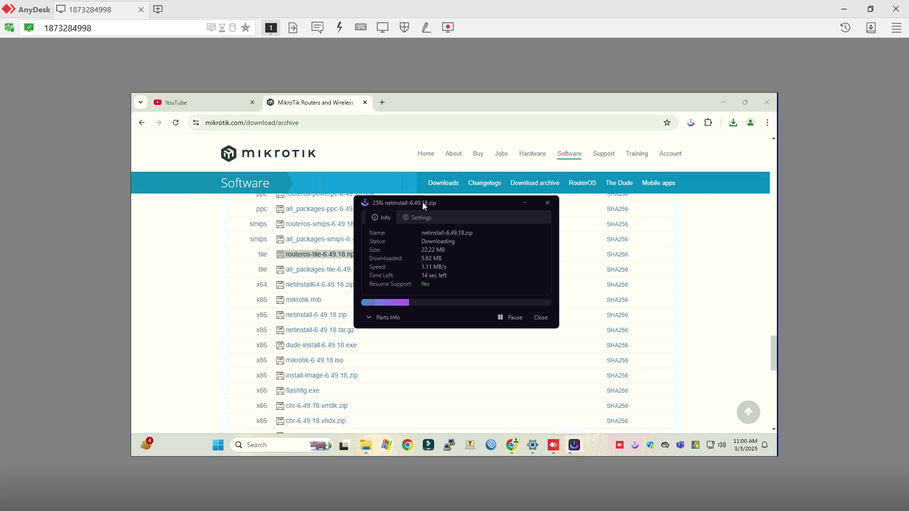
drag(423, 203, 562, 239)
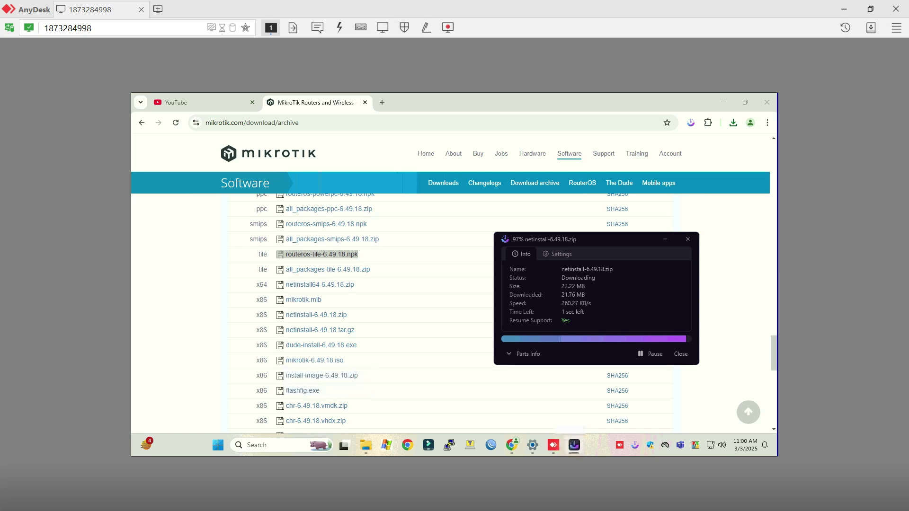
Browse the archive list while the 22.22 MB netinstall download reaches Download Completed.
scroll(322, 331, down, 1)
scroll(322, 331, down, 5)
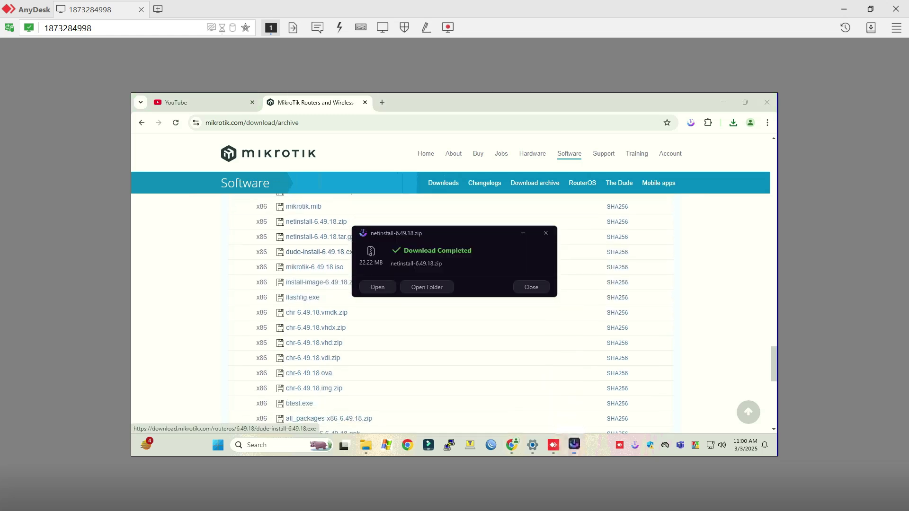
scroll(450, 313, up, 3)
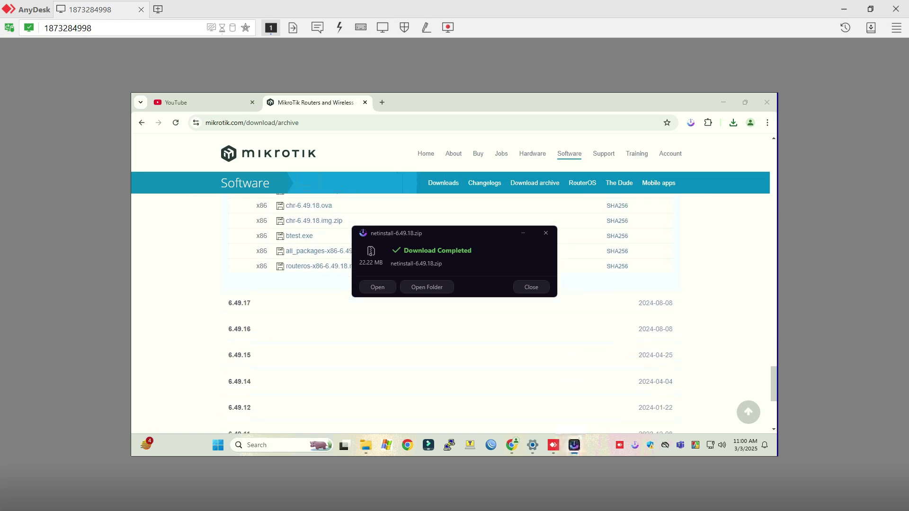
scroll(450, 312, up, 10)
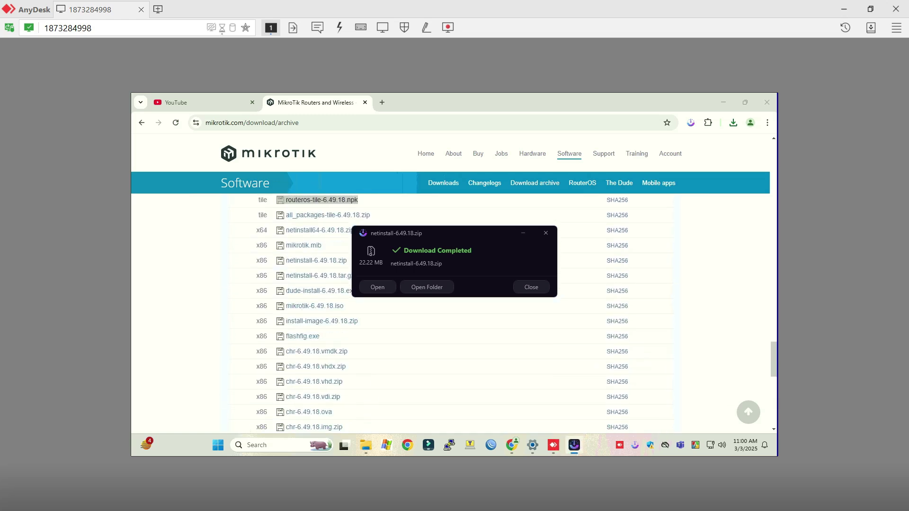
scroll(449, 313, up, 5)
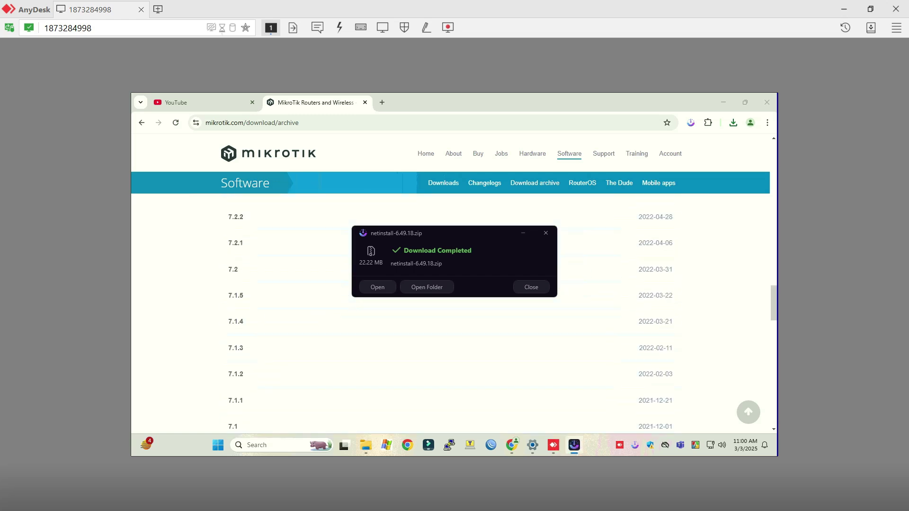
scroll(449, 313, down, 3)
scroll(450, 312, down, 5)
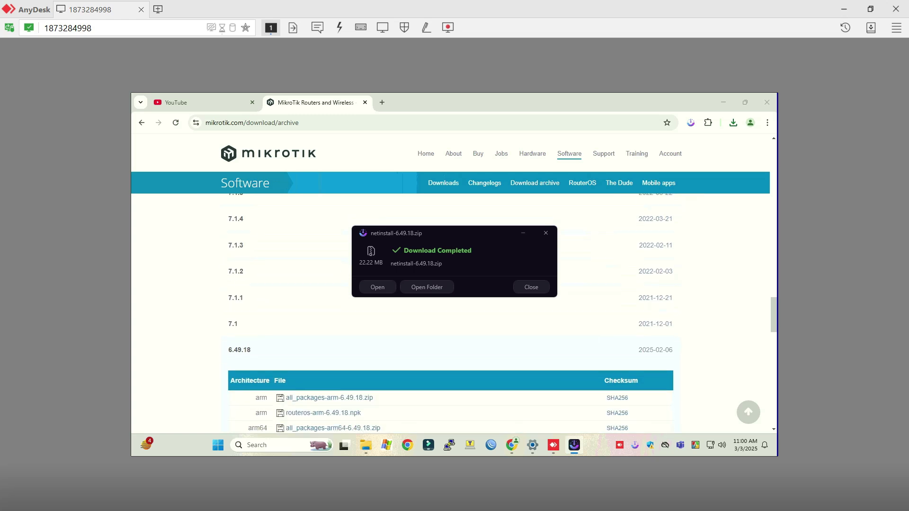
scroll(335, 358, down, 5)
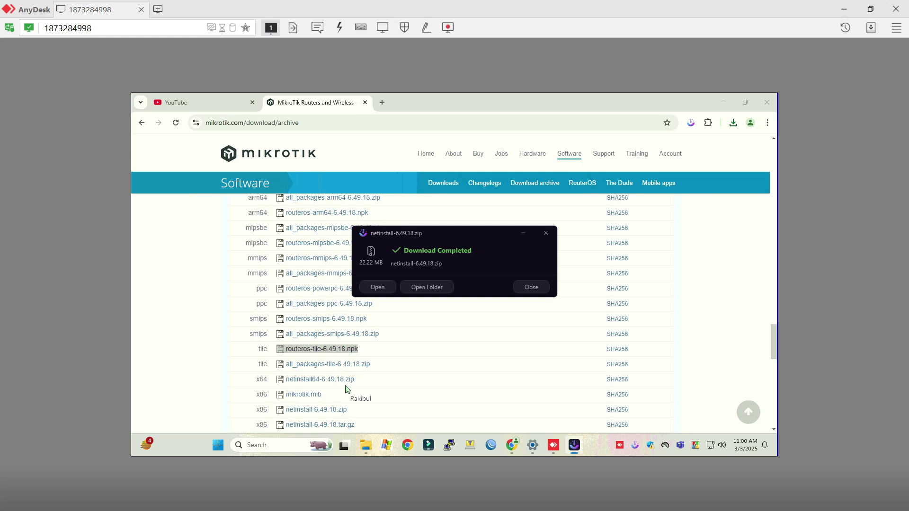
scroll(346, 389, down, 1)
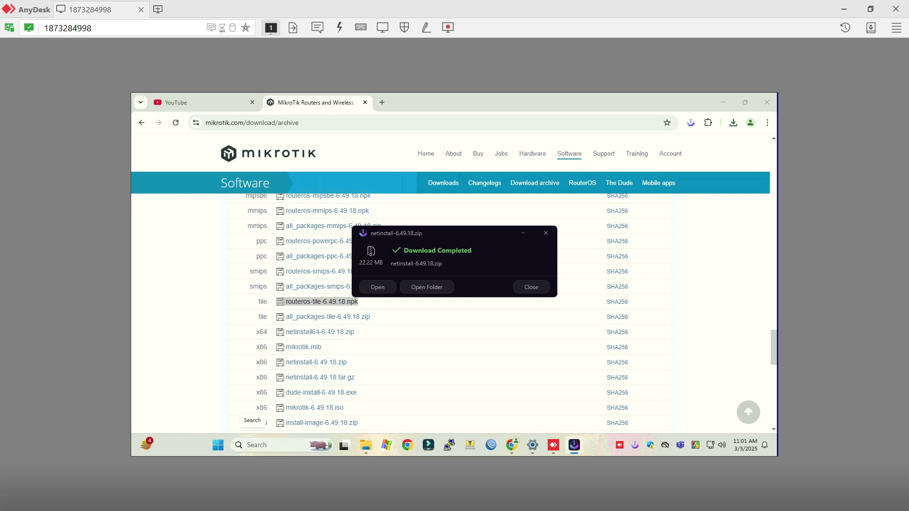
Search the remote PC for 'windows fire' and open the firewall result in Control Panel.
click(253, 445)
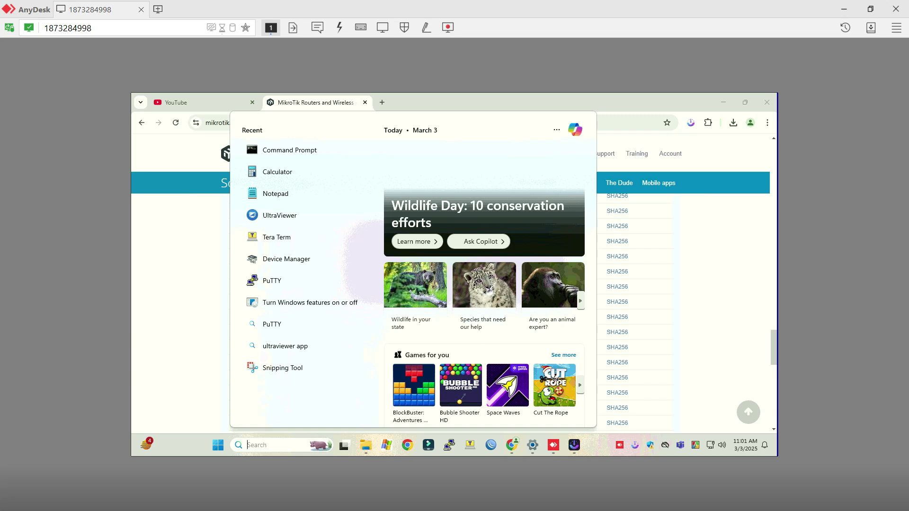
text(windoi)
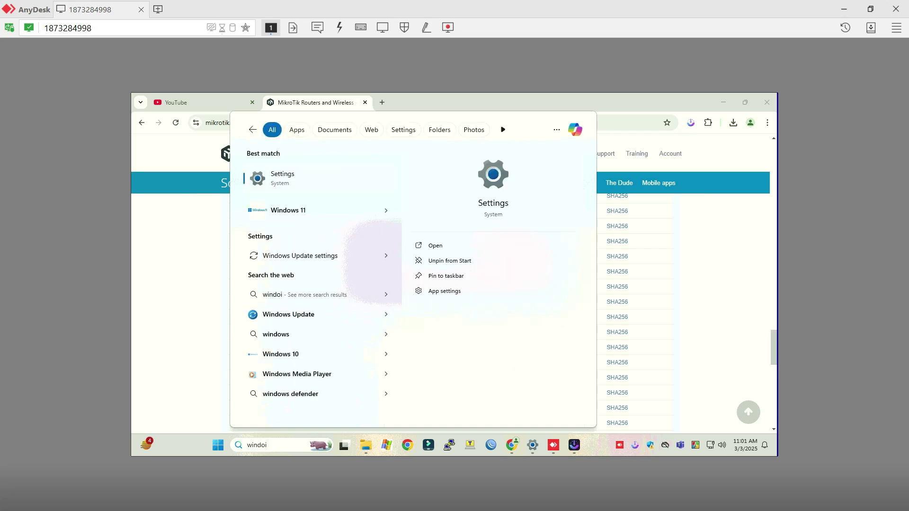
key(BackSpace)
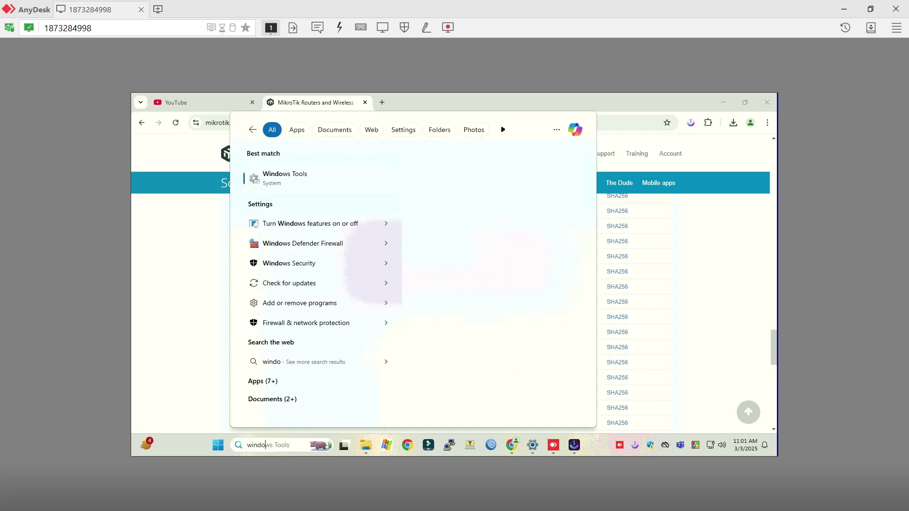
text(o)
key(BackSpace)
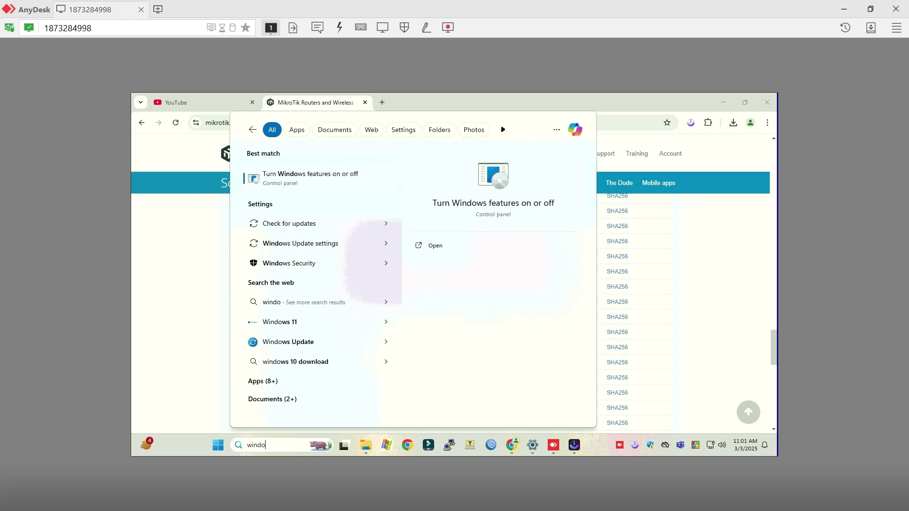
text(ws fire)
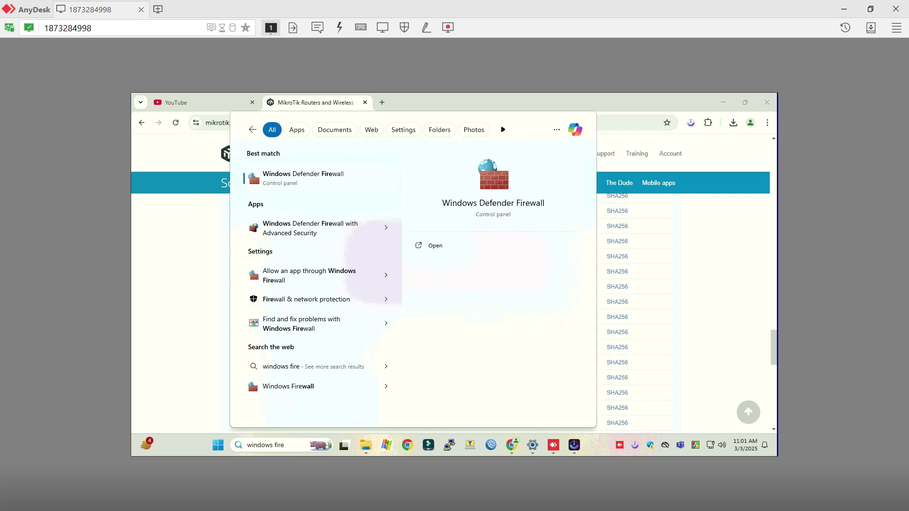
key(Return)
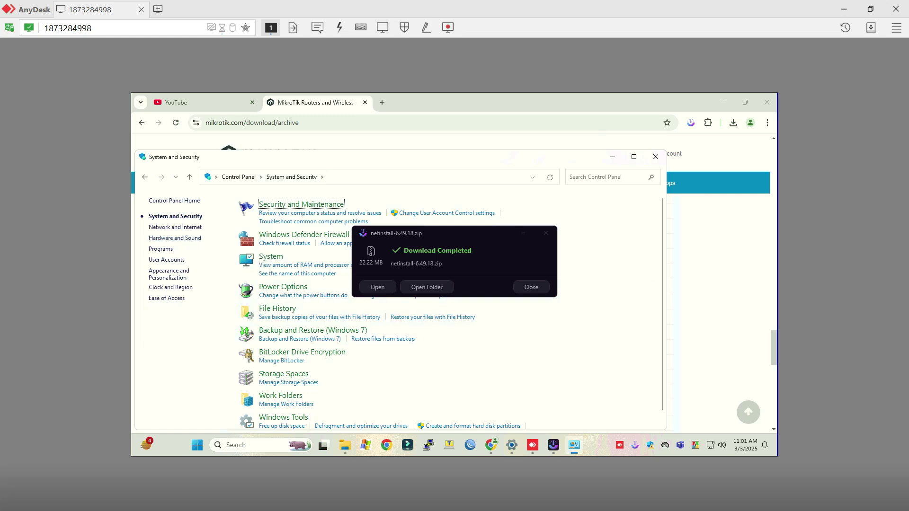
Turn Windows Defender Firewall off for both public and private networks and apply.
click(304, 234)
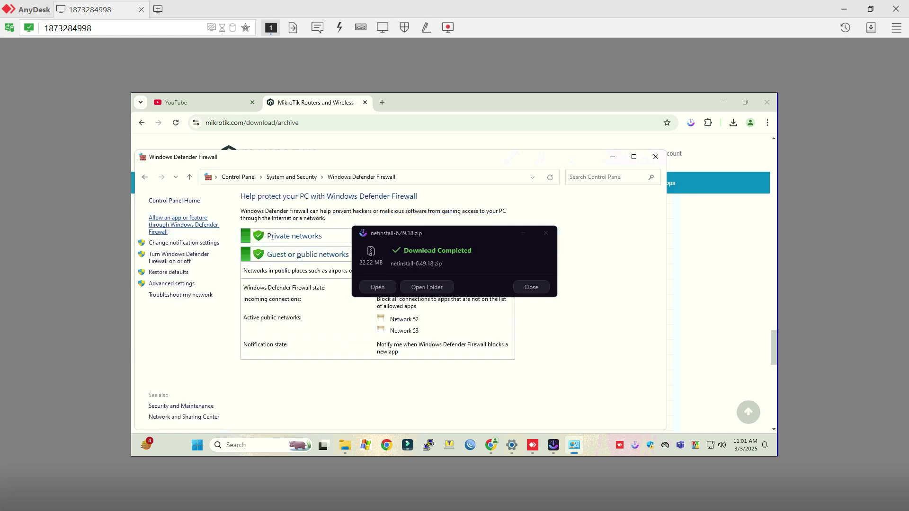
click(179, 255)
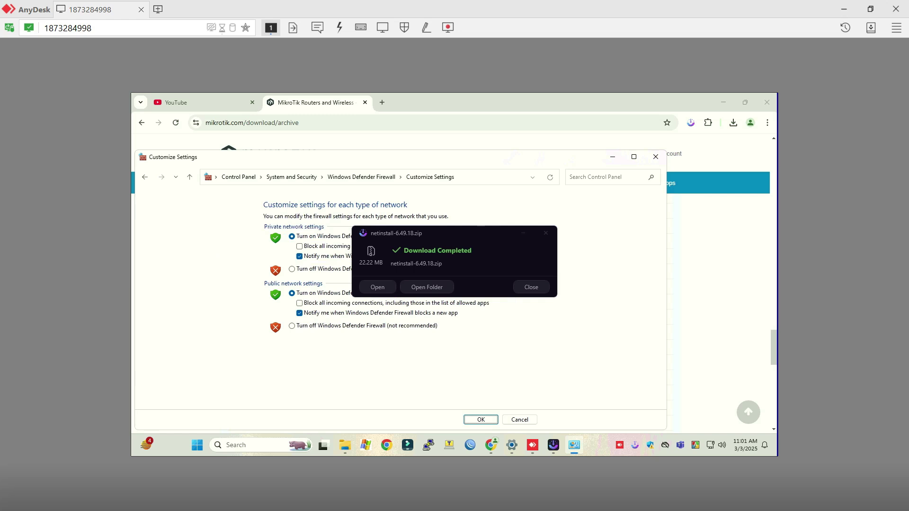
click(292, 326)
click(292, 269)
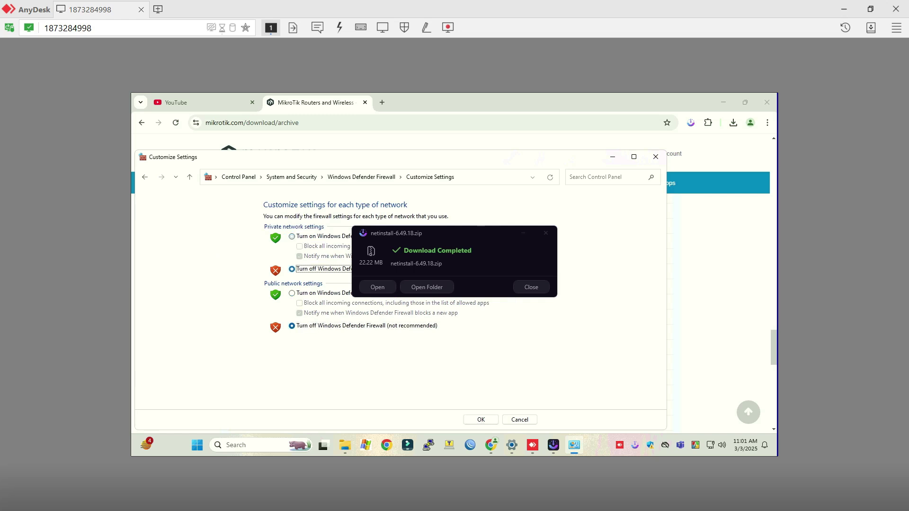
click(480, 419)
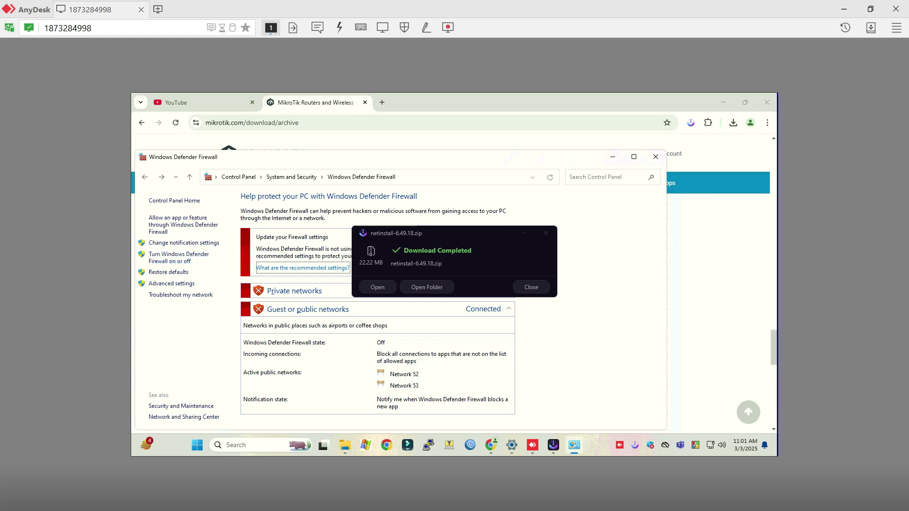
click(243, 445)
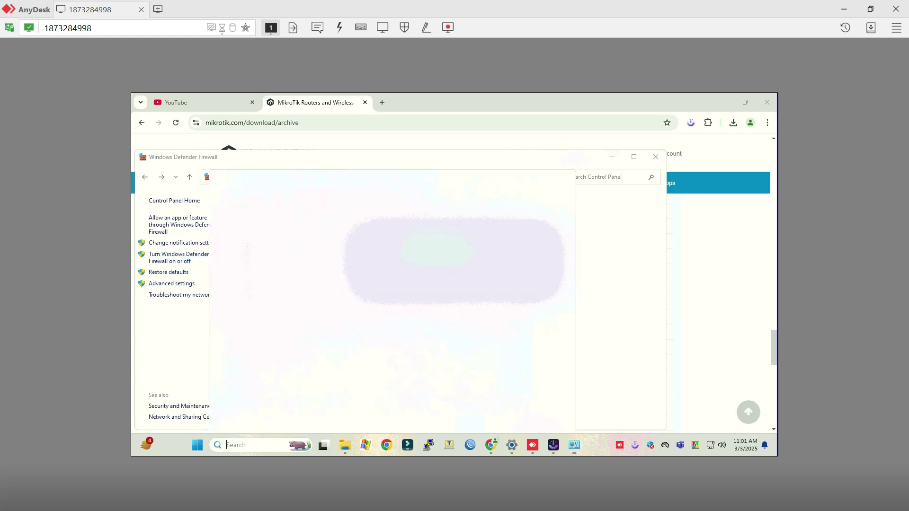
Launch Windows Security via 'windows se' and open Virus & threat protection's Manage settings.
text(win)
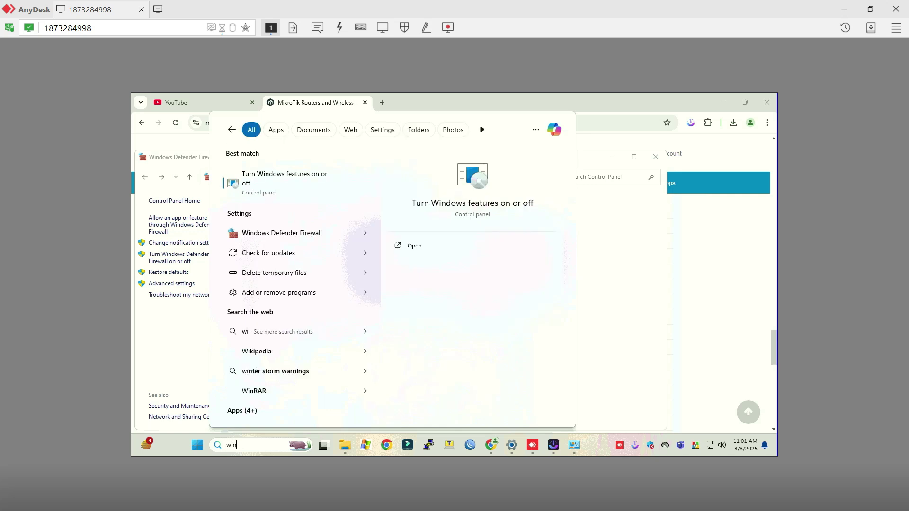
text(dows )
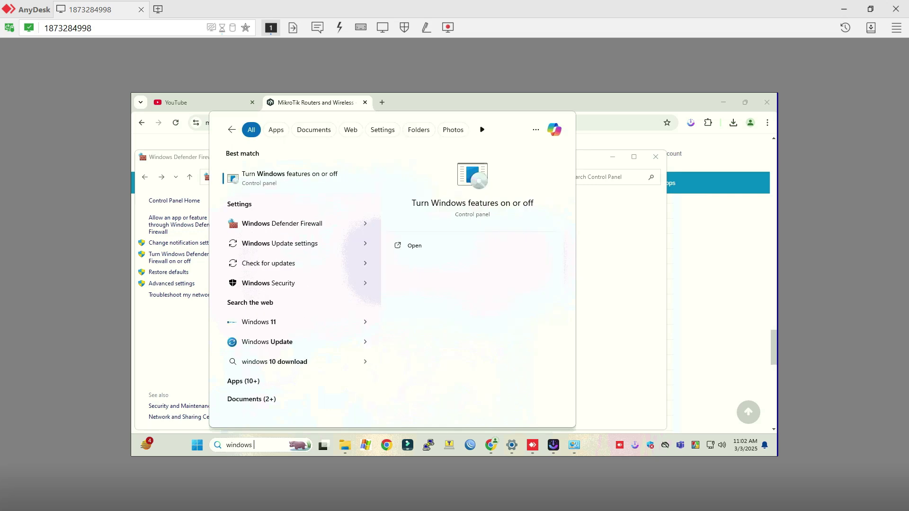
text(se)
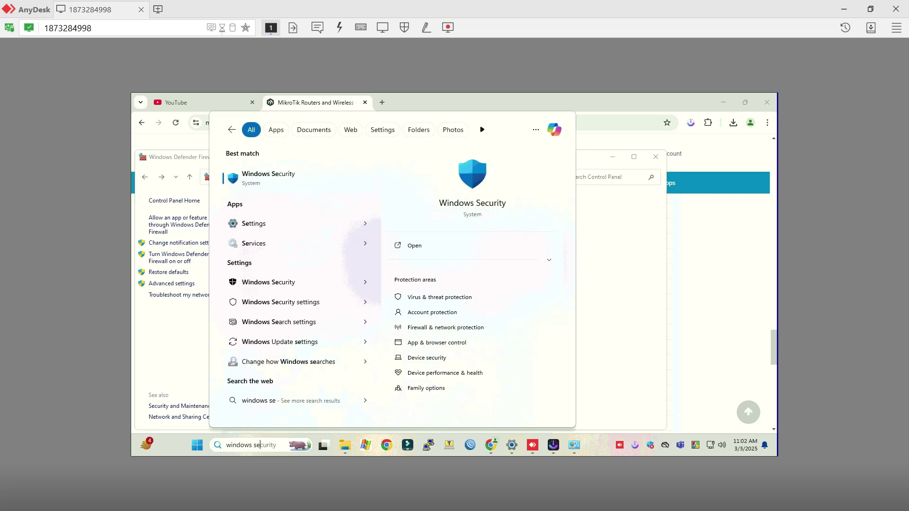
key(Return)
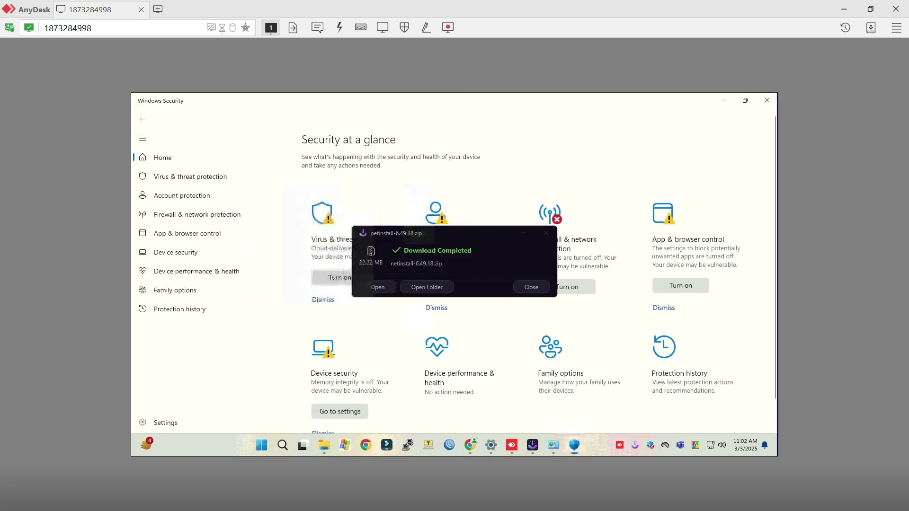
click(190, 176)
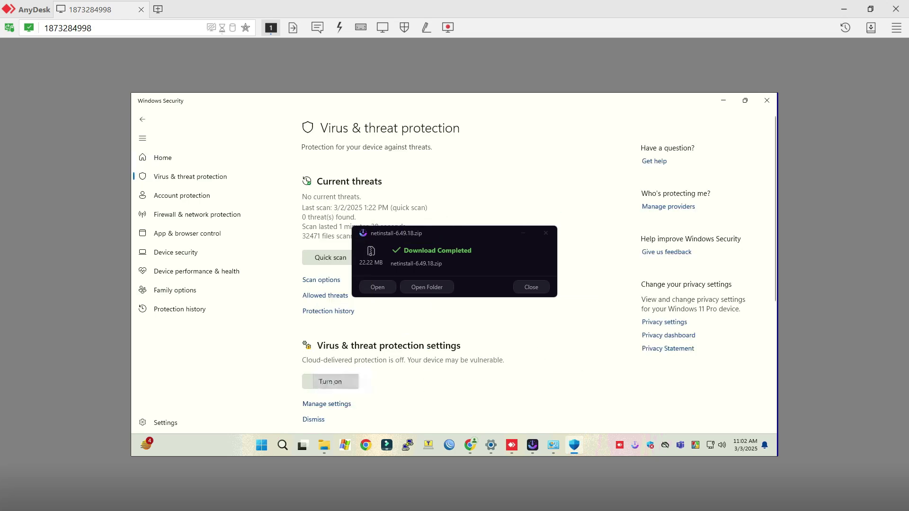
click(330, 382)
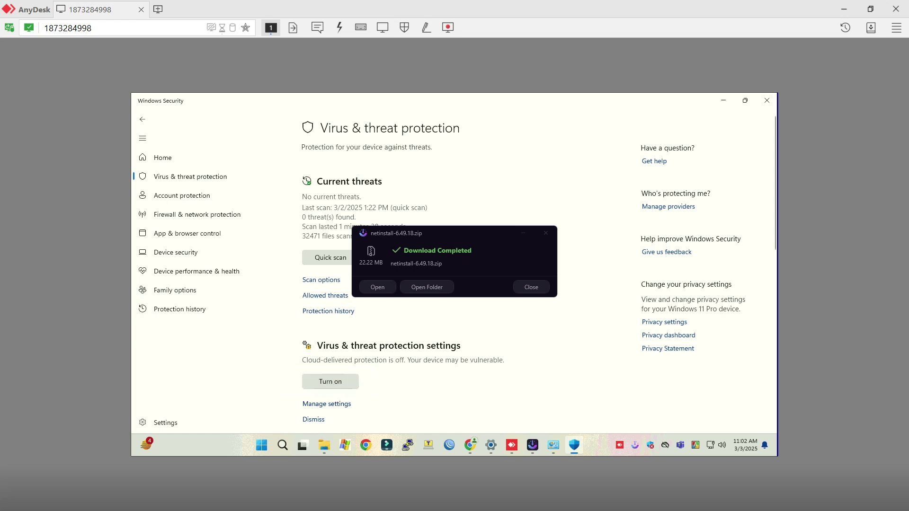
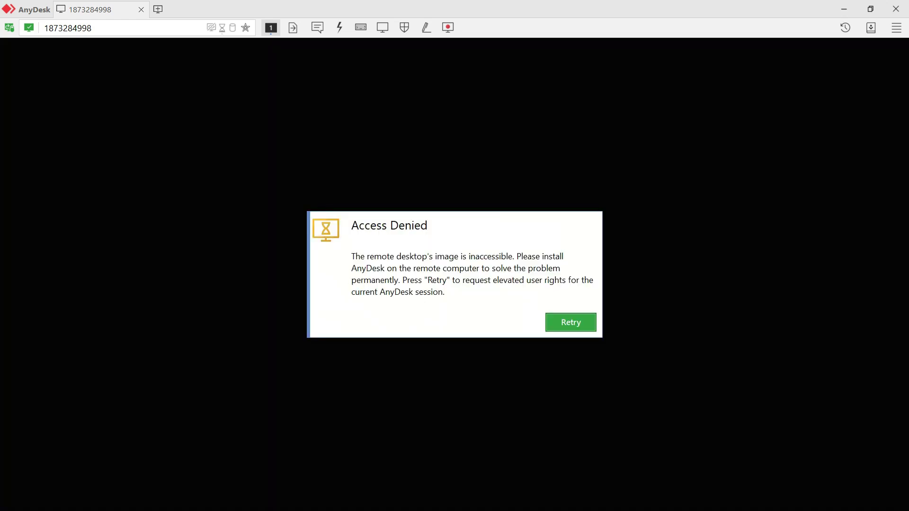
Retry past the Access Denied box and cancel the elevation request to return to the remote desktop.
key(Return)
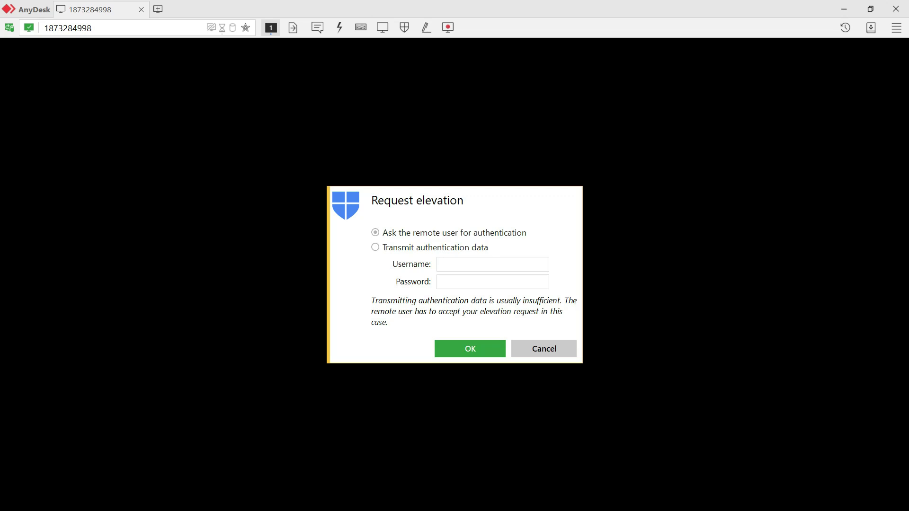
key(Escape)
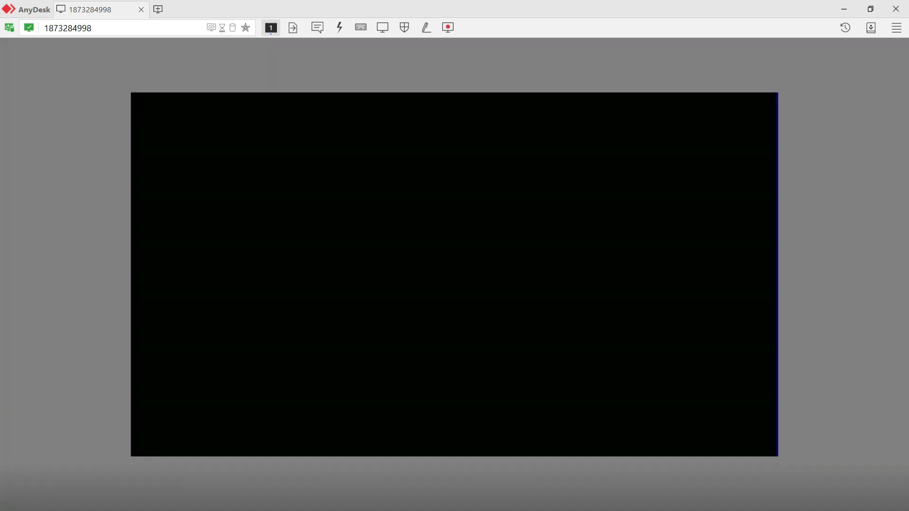
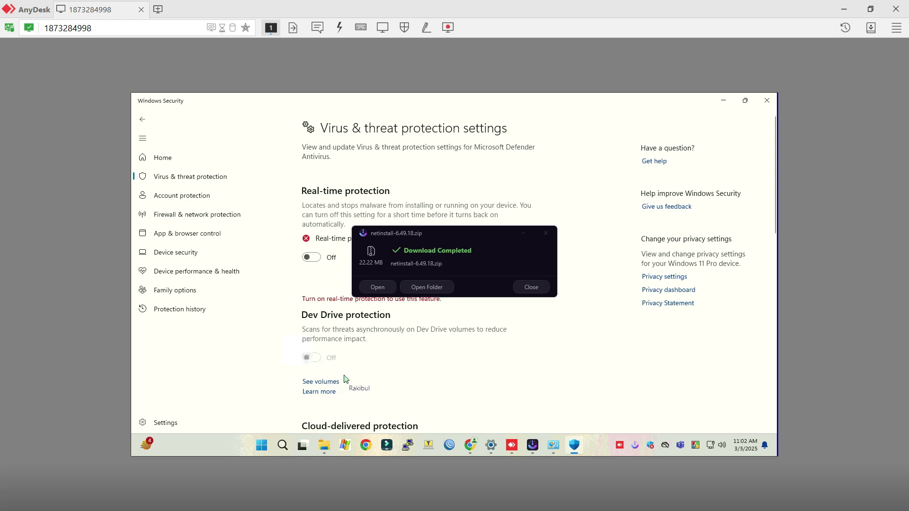
scroll(344, 378, down, 5)
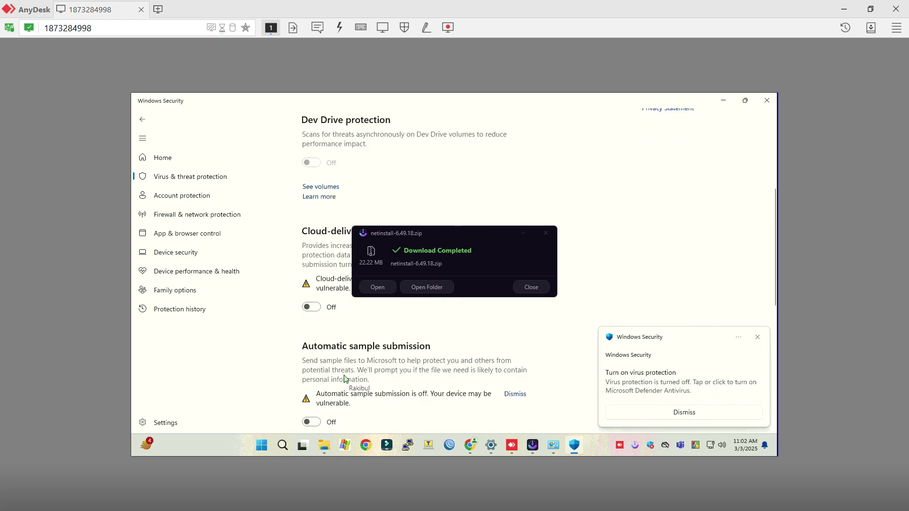
scroll(345, 378, down, 7)
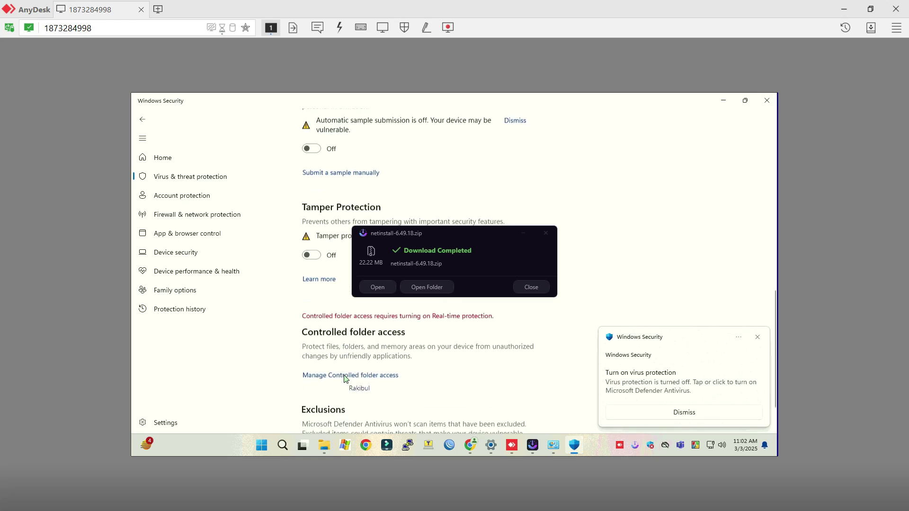
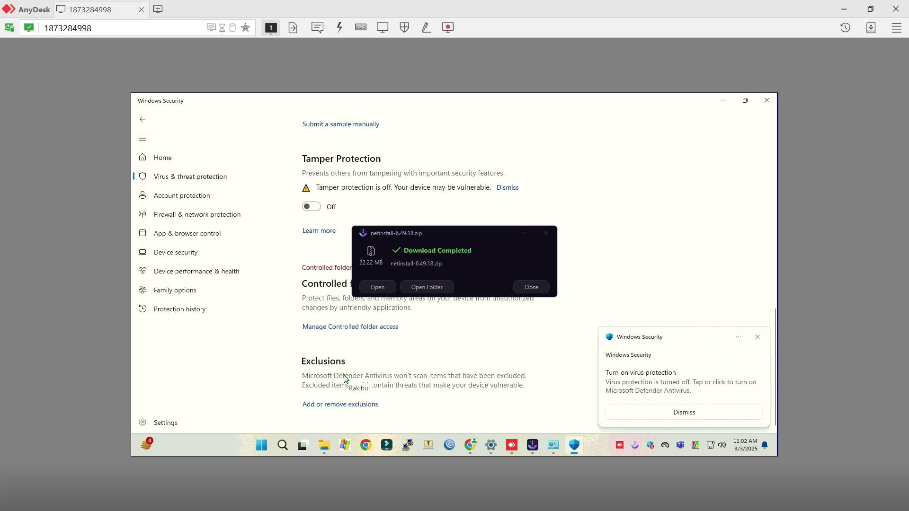
Close Windows Security and open the folder with the downloaded netinstall-6.49.18.zip.
click(767, 100)
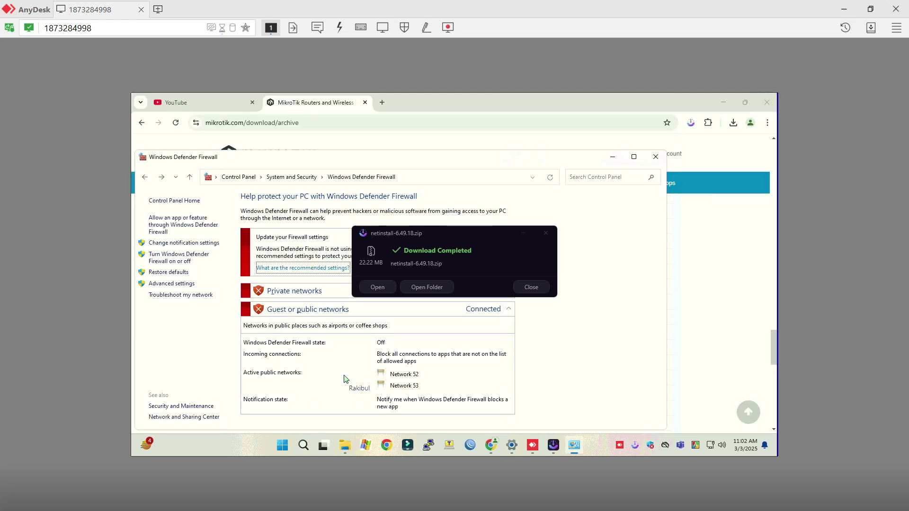
click(427, 287)
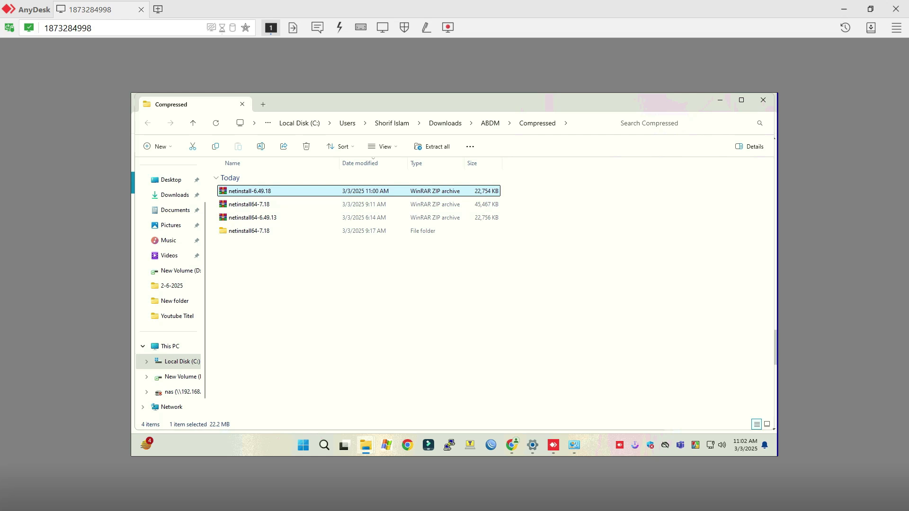
Cut the netinstall-6.49.18 archive and go to the Desktop.
key(shift+F10)
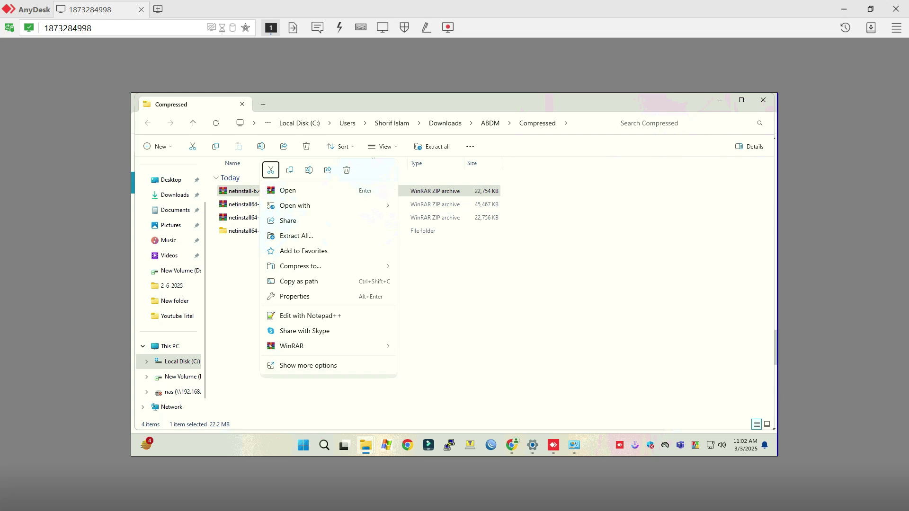
key(Return)
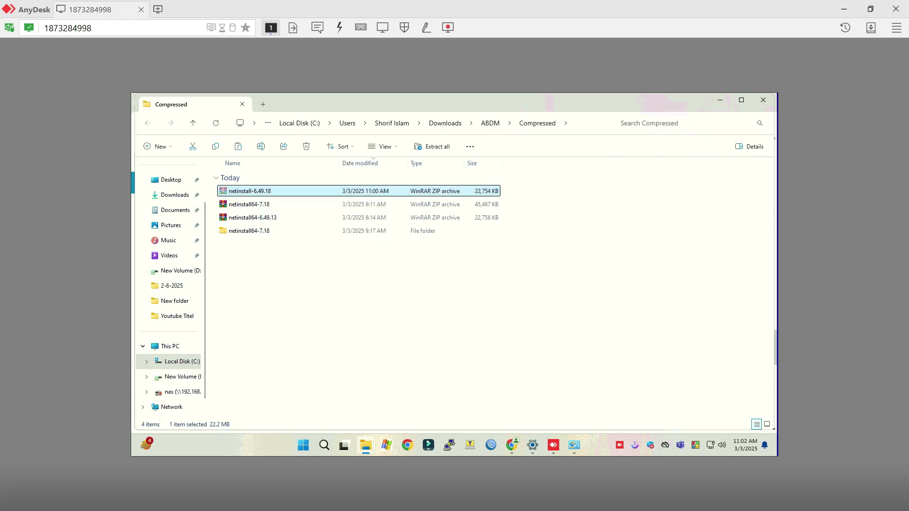
click(171, 180)
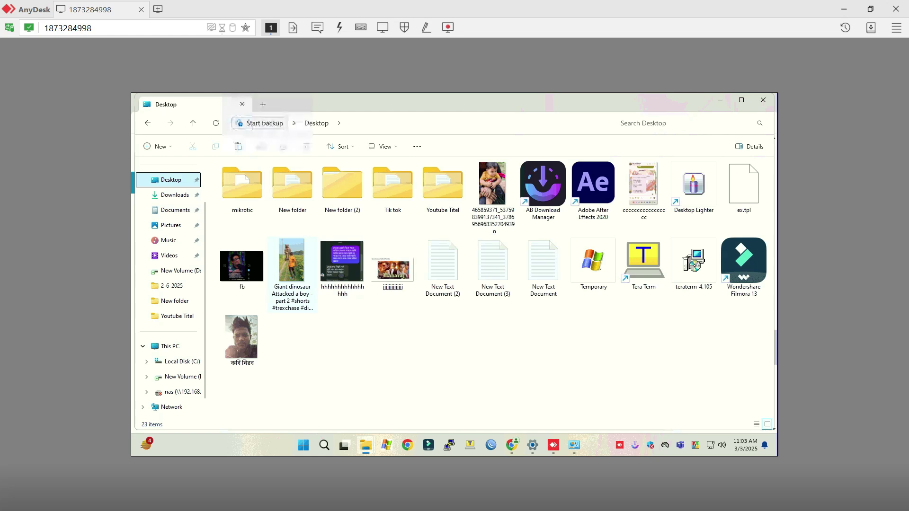
Create a new Desktop folder named mikrotik and open it.
right_click(367, 234)
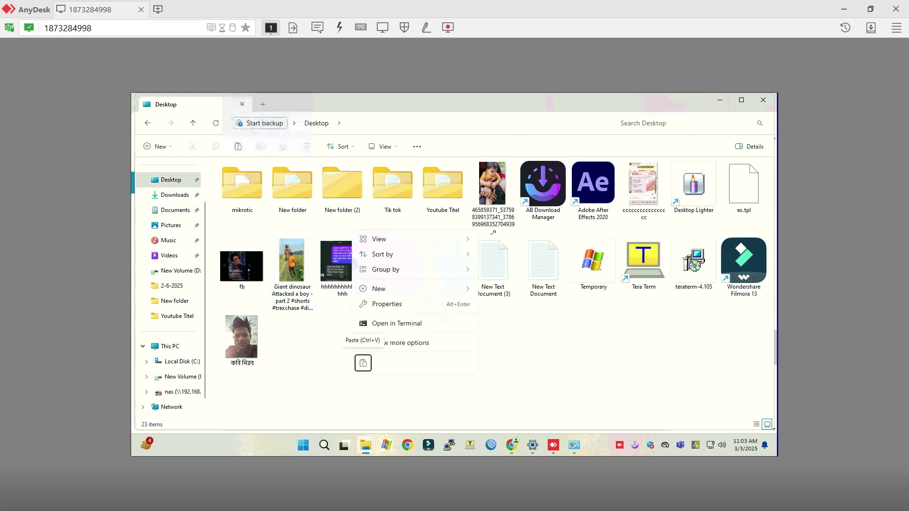
mouse_move(379, 289)
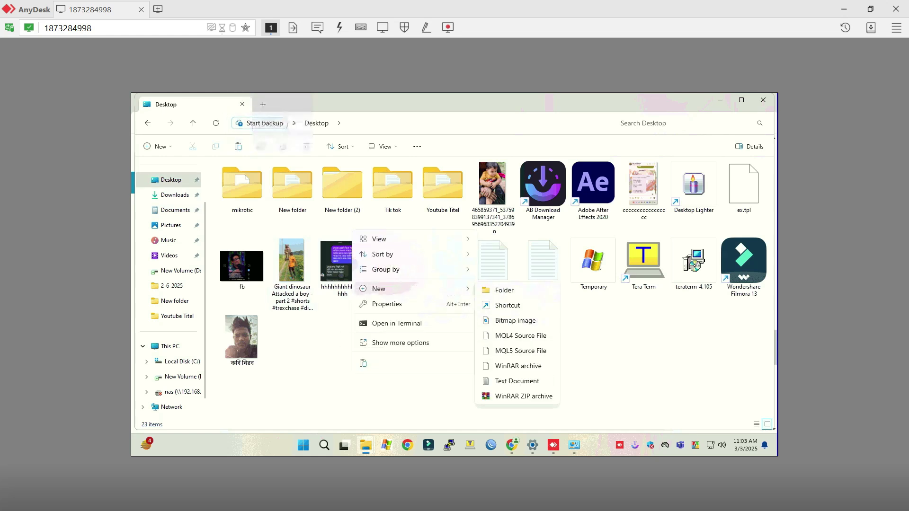
click(504, 291)
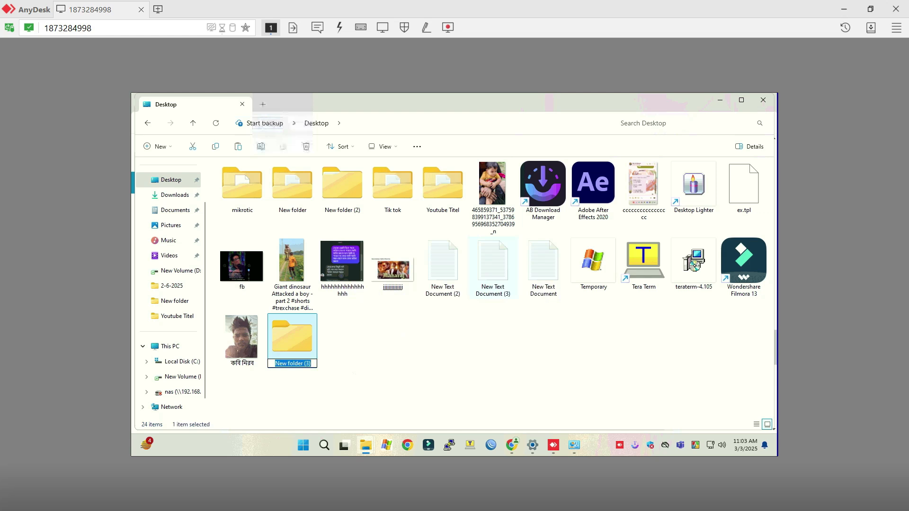
text(mikrotik)
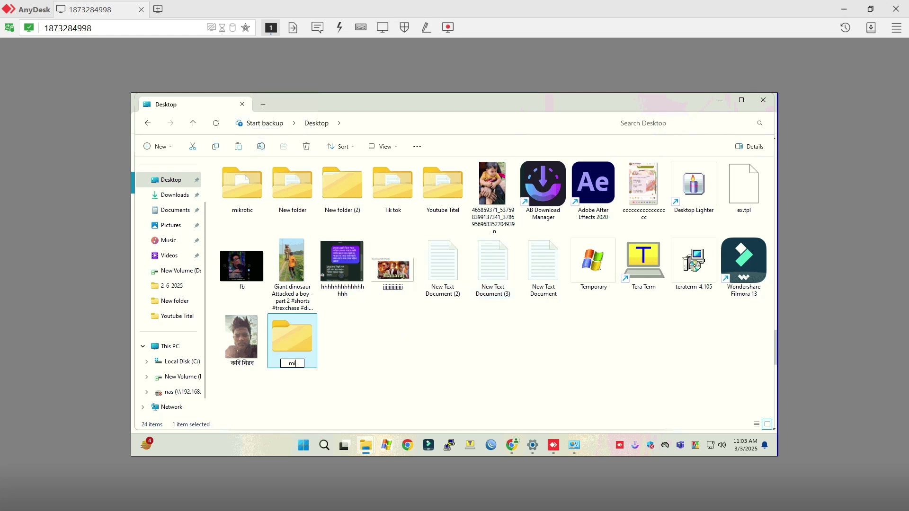
key(Return)
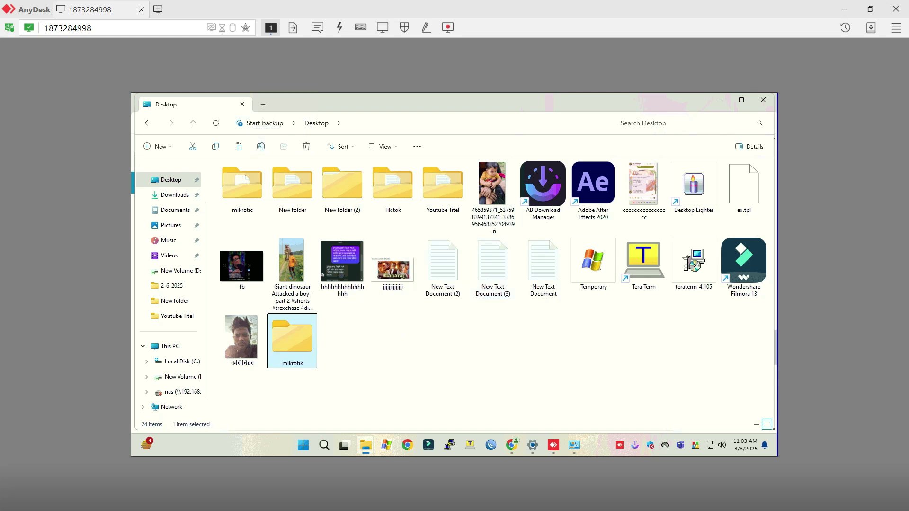
key(Return)
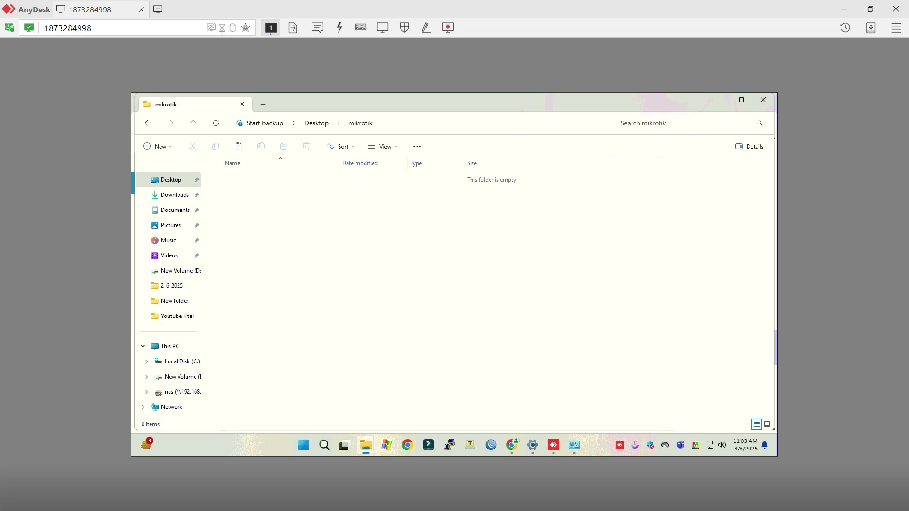
Paste the netinstall-6.49.18 archive into the mikrotik folder.
right_click(328, 230)
mouse_move(360, 275)
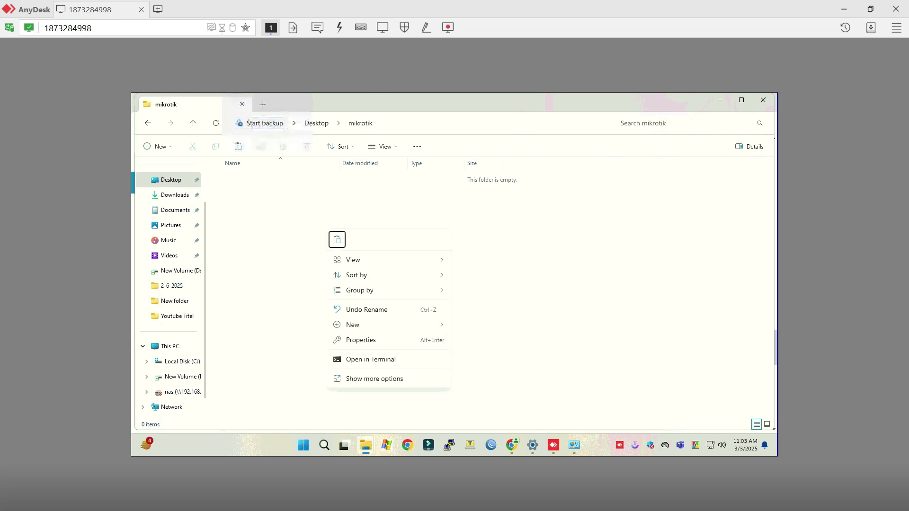
key(Return)
Cut routeros-tile-6.49.18.npk from the Downloads folder.
click(175, 195)
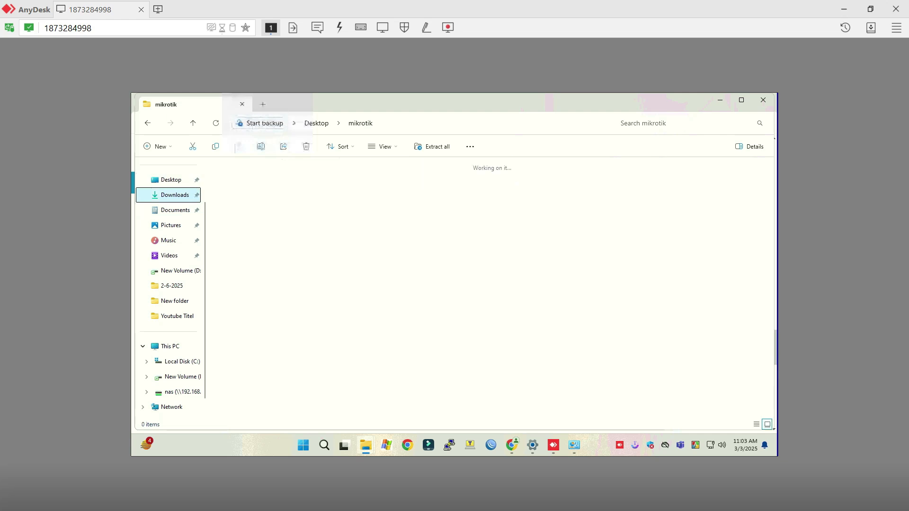
click(242, 204)
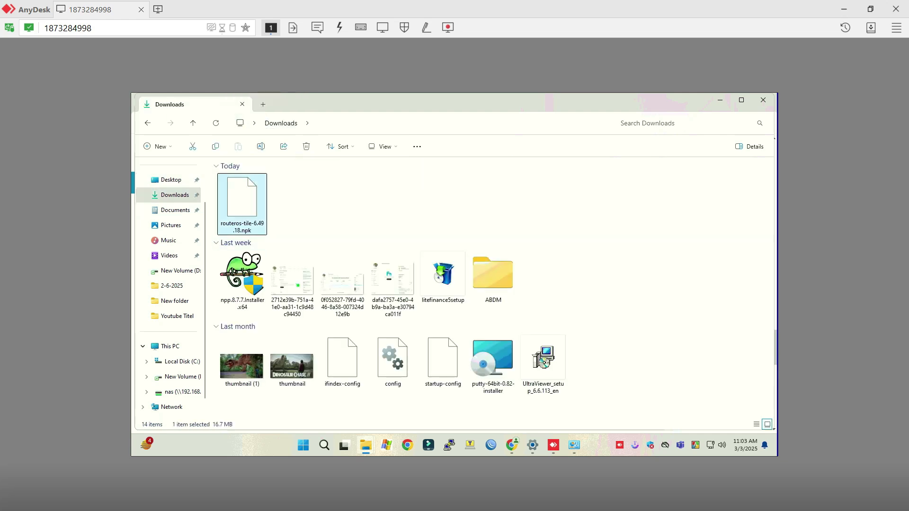
right_click(238, 197)
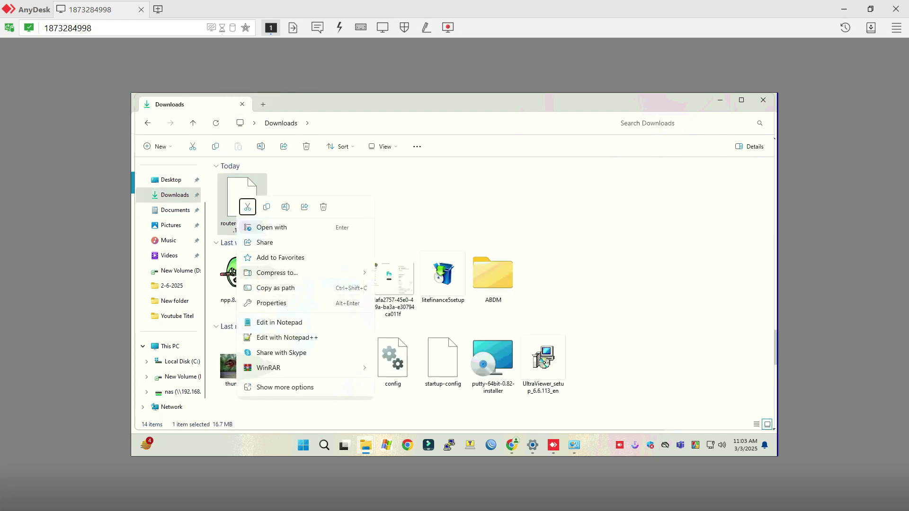
click(247, 207)
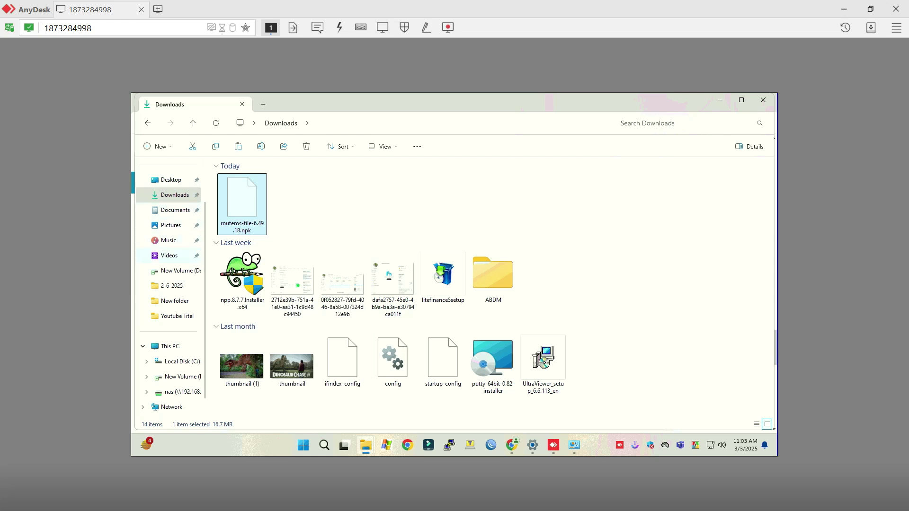
key(shift+Tab)
Look inside the old mikrotic folder on the Desktop, then return to the Desktop.
click(171, 180)
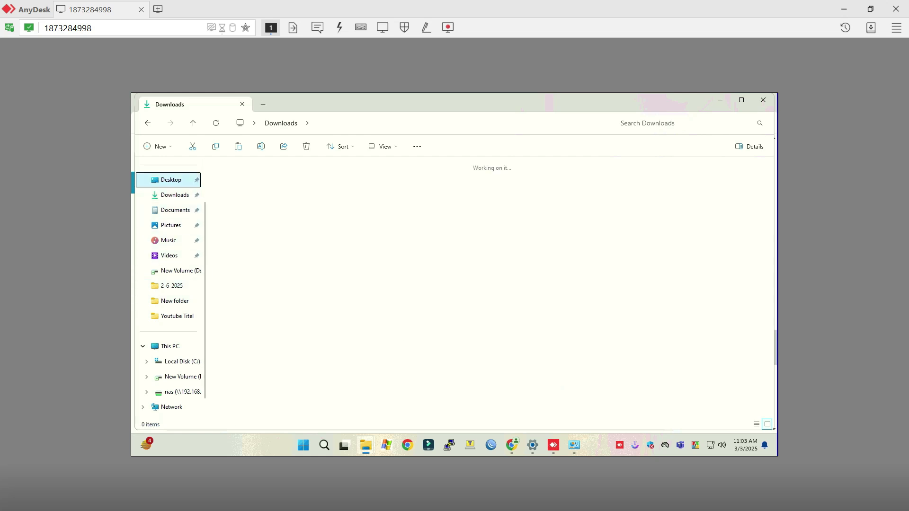
double_click(242, 185)
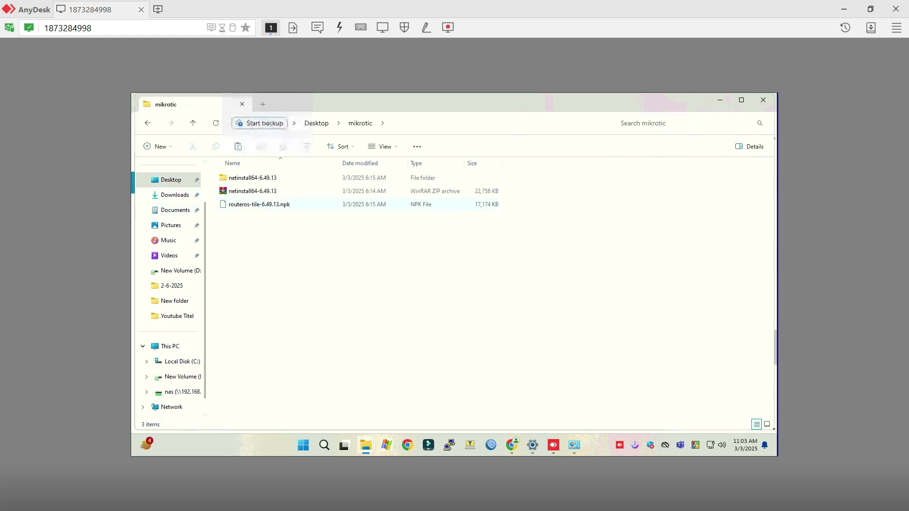
click(147, 123)
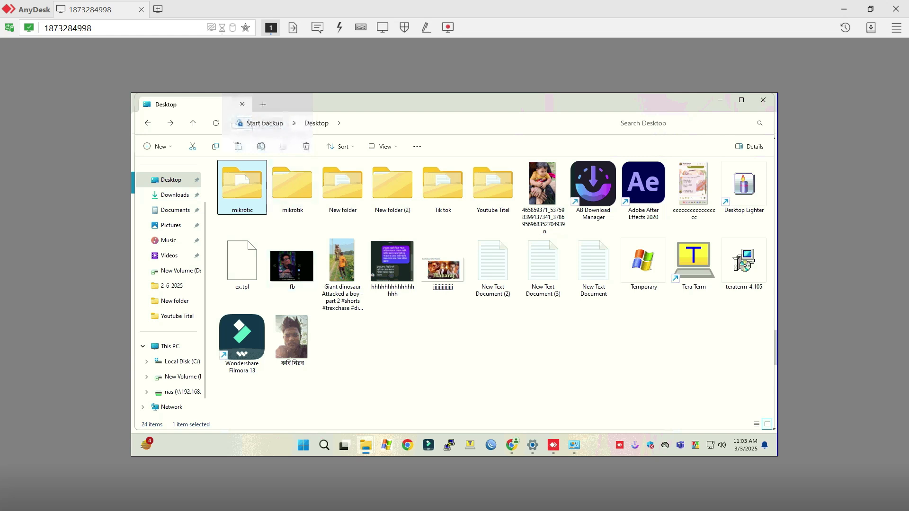
Try deleting the old mikrotic folder, dismiss the access-denied error, and open mikrotik.
right_click(249, 179)
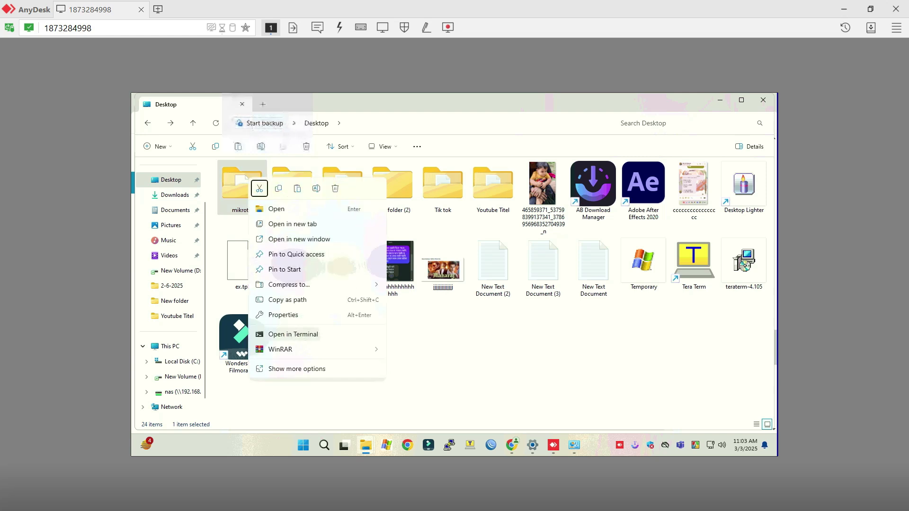
click(336, 188)
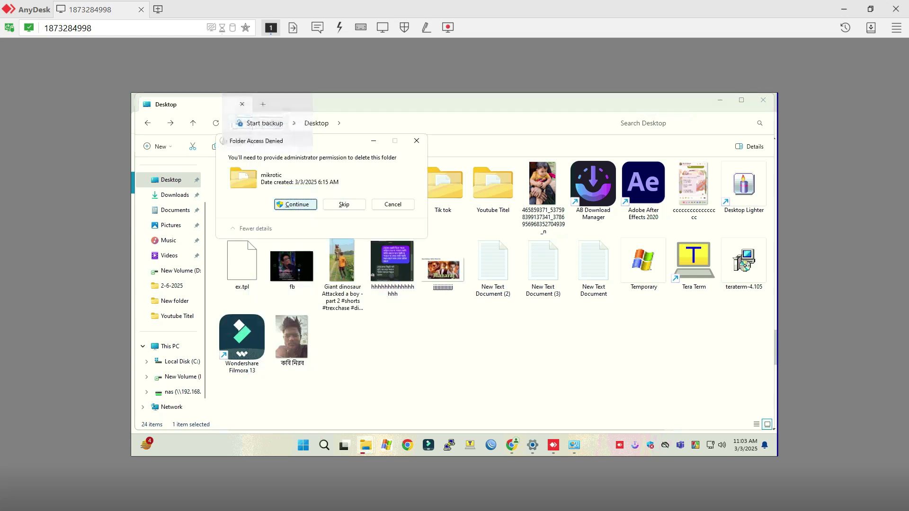
click(295, 204)
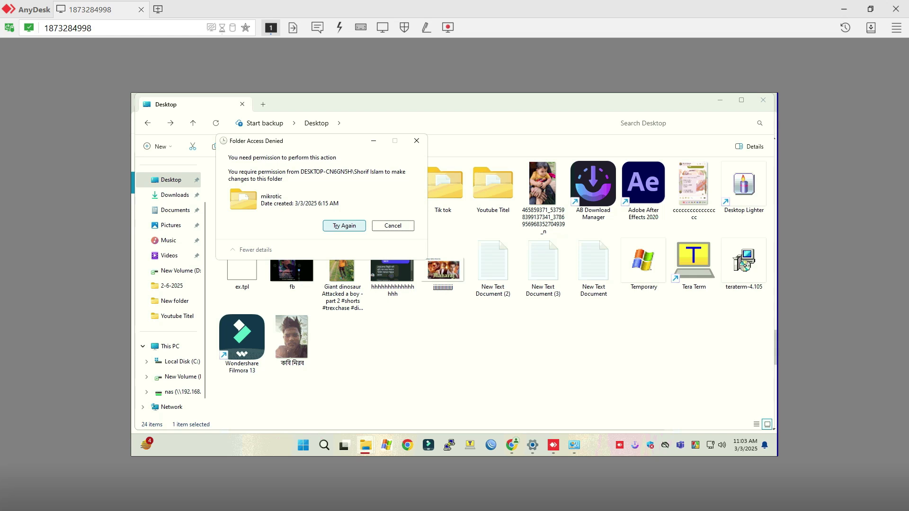
click(417, 141)
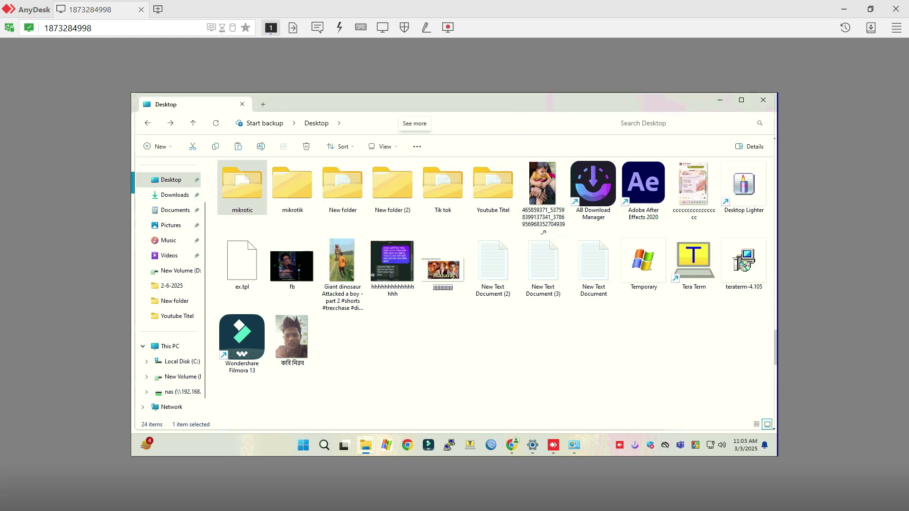
click(417, 146)
double_click(292, 184)
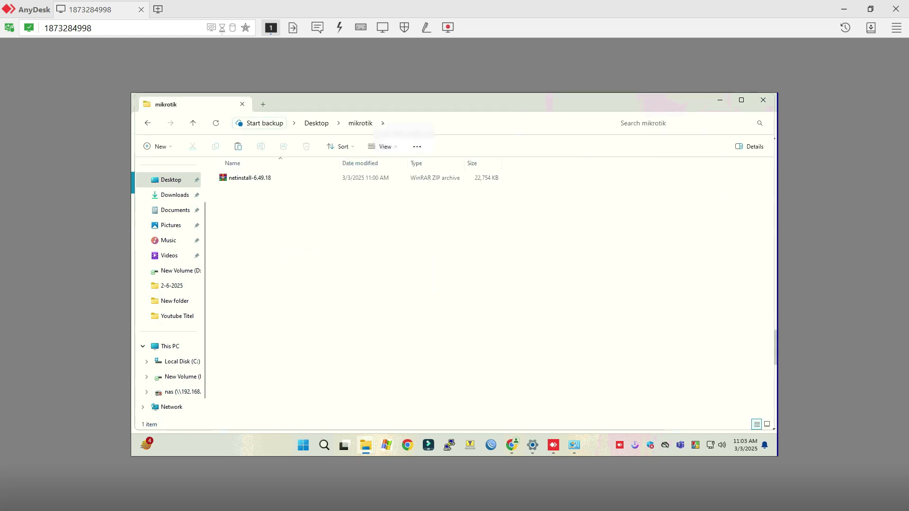
Paste routeros-tile-6.49.18.npk into the mikrotik folder beside the netinstall archive.
right_click(254, 222)
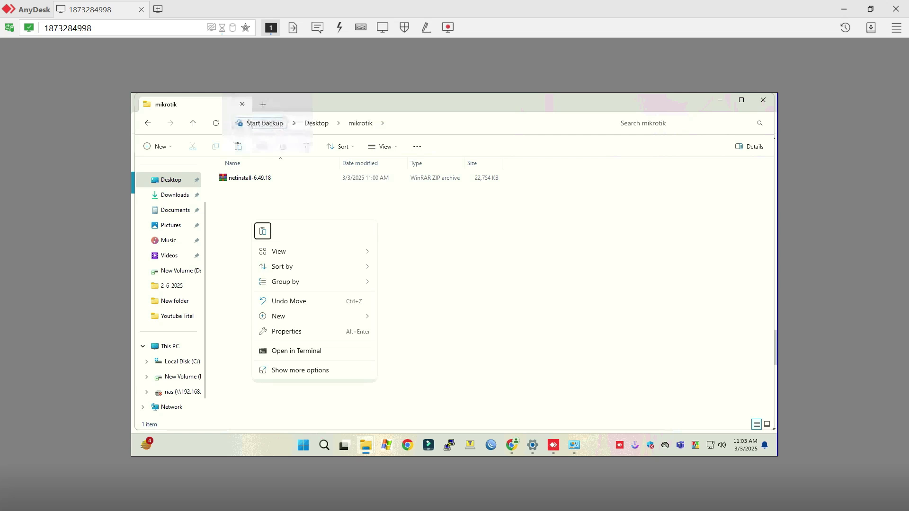
click(263, 231)
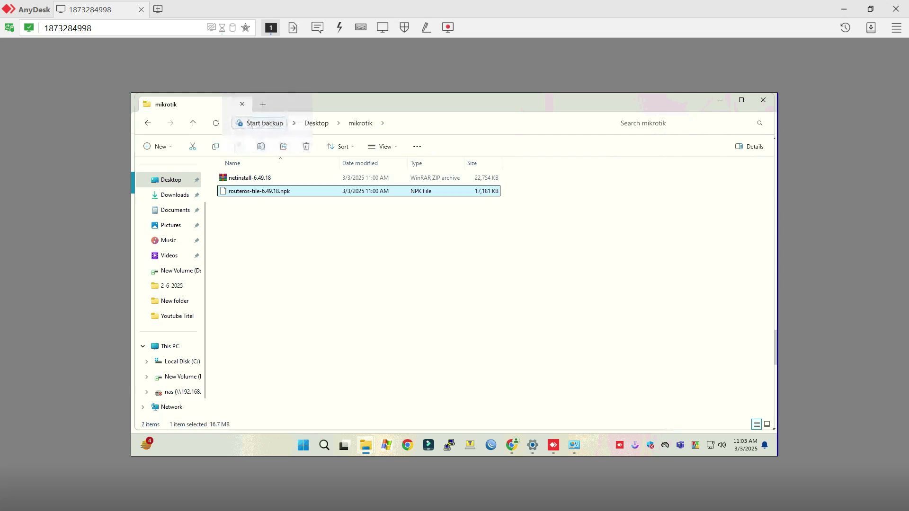
key(Escape)
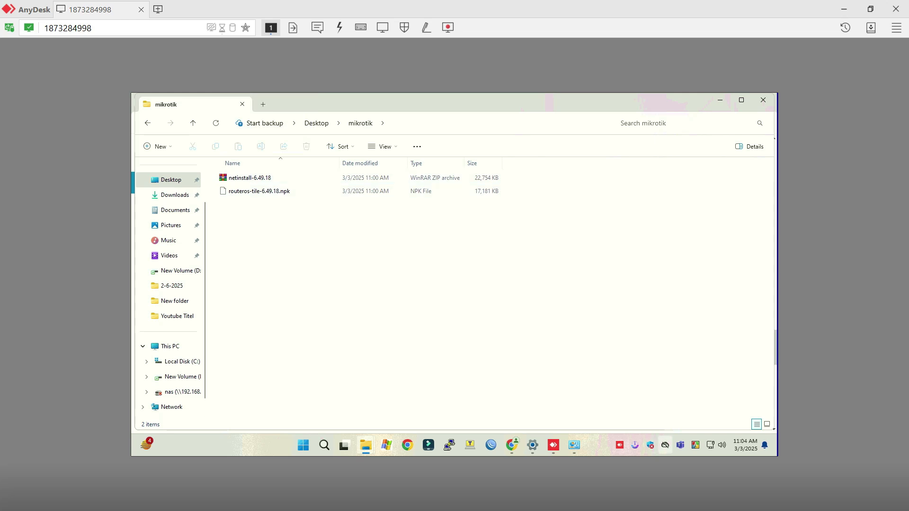
Check the network tray options, then bring up Windows search.
right_click(710, 446)
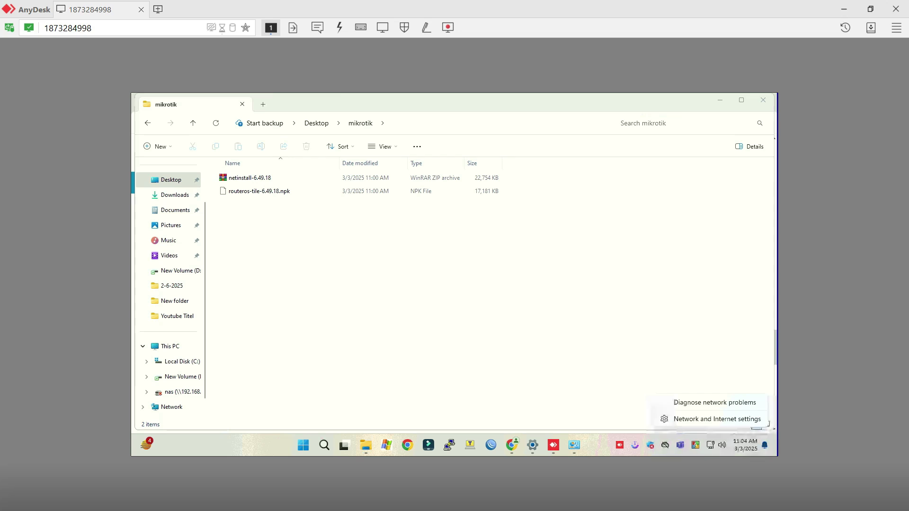
key(Escape)
key(super+s)
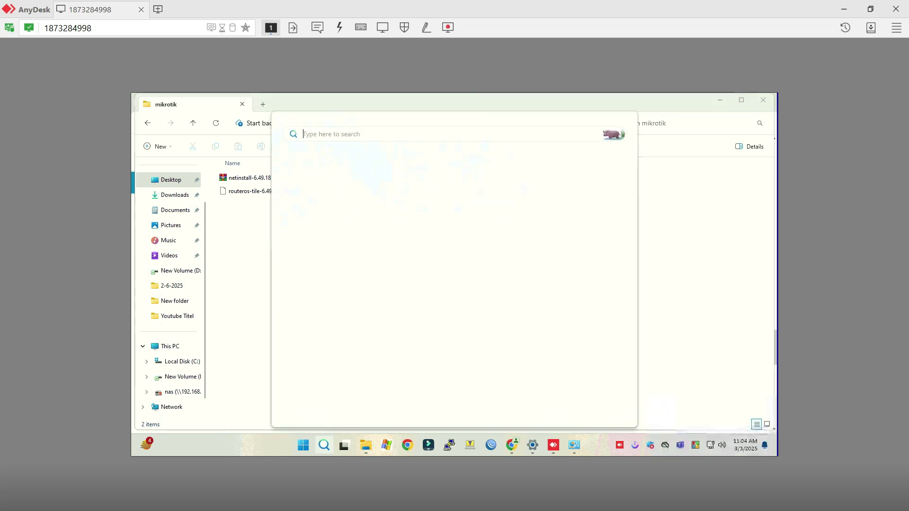
Open Control Panel and go through Network and Sharing Center to the adapter list.
text(contro)
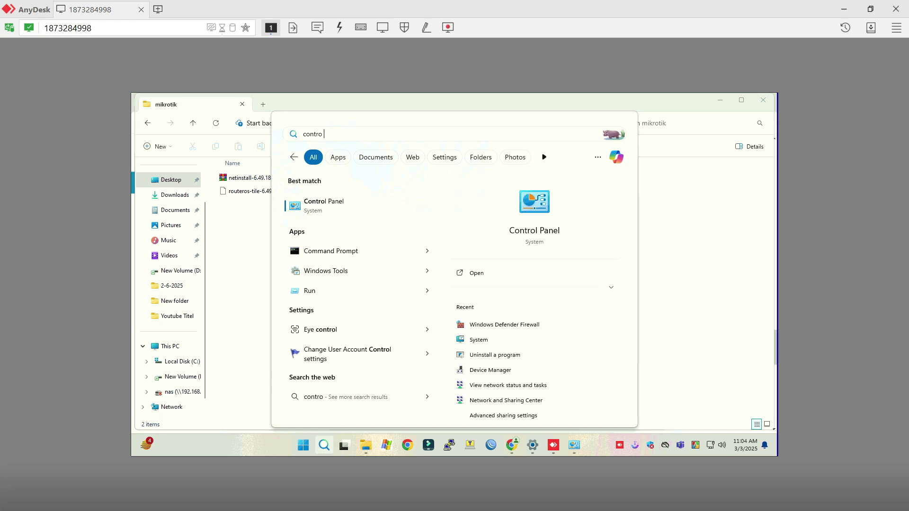
text(l panle)
key(Return)
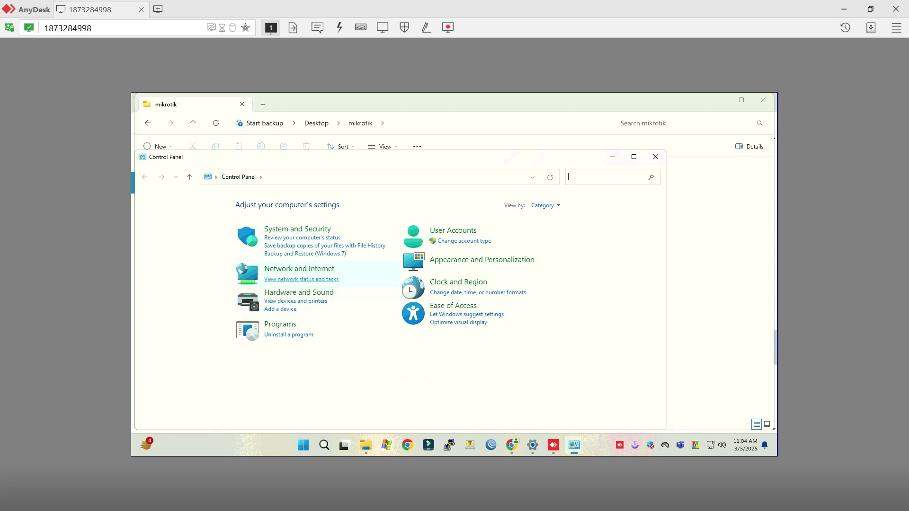
click(284, 269)
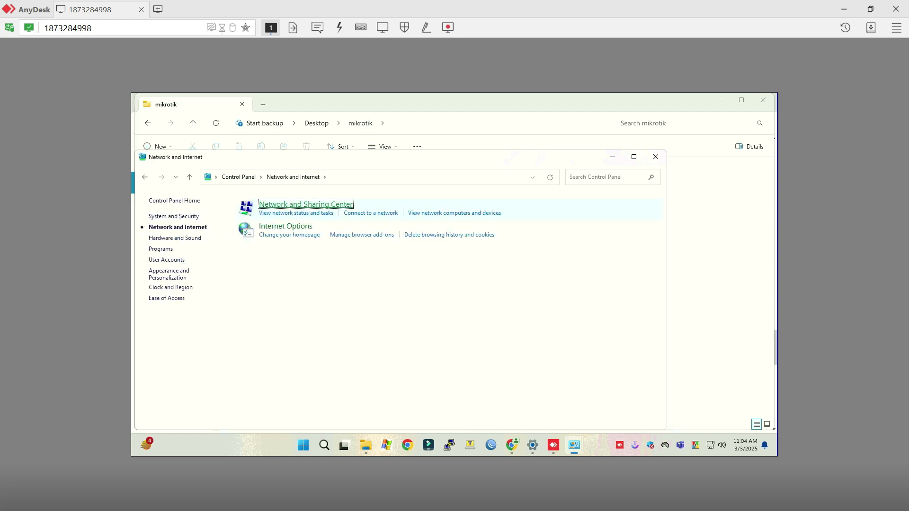
click(299, 204)
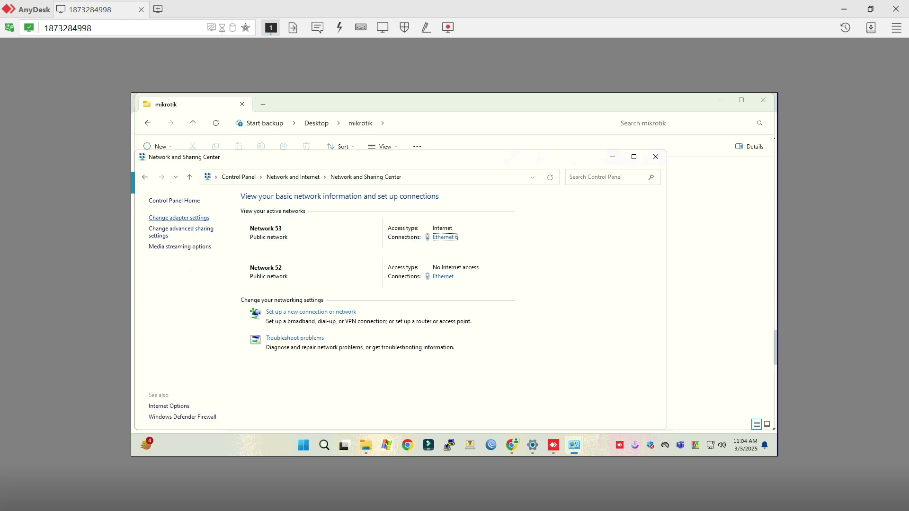
click(179, 218)
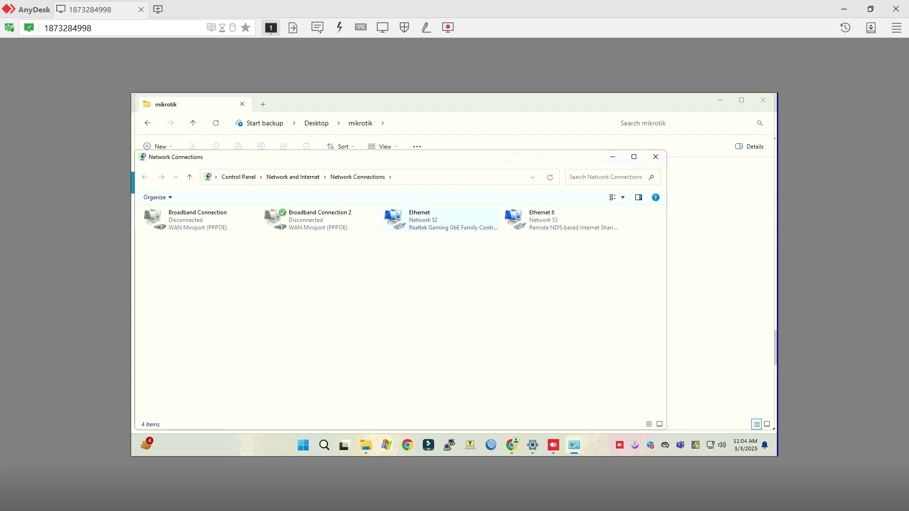
Open the Ethernet adapter's IPv4 settings and clear the old addresses, including DNS 8.8.8.8.
right_click(440, 221)
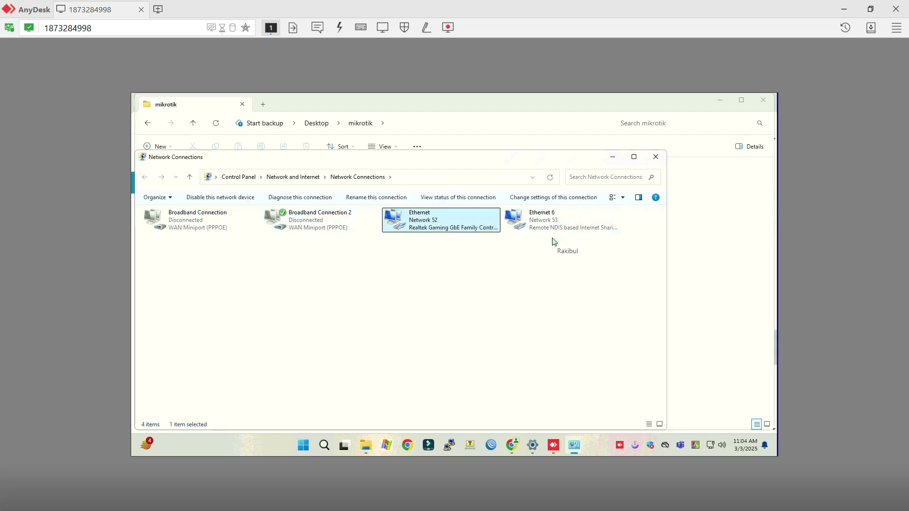
key(r)
key(Down)
key(Down)
key(Down)
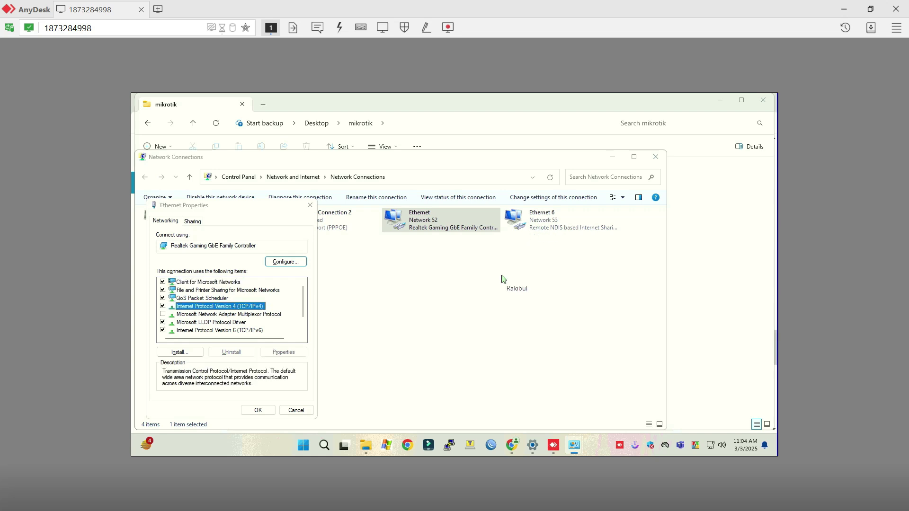
key(alt+r)
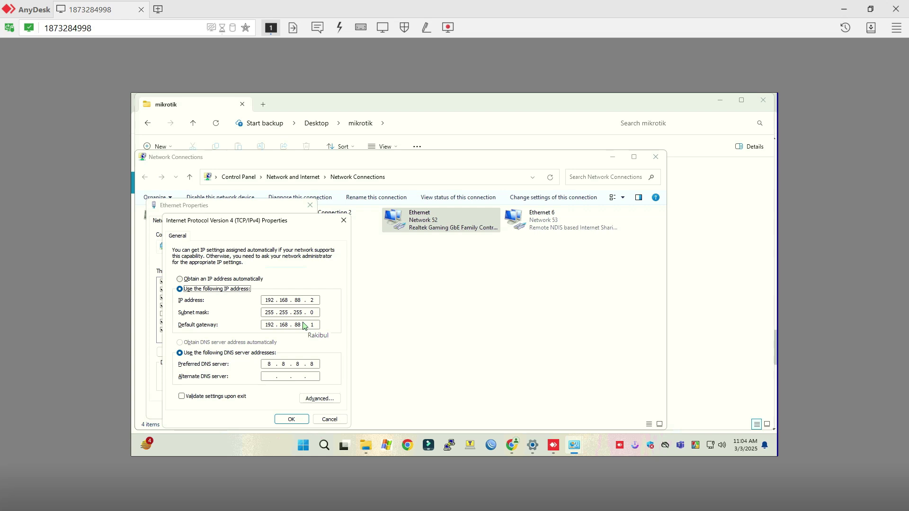
key(alt+o)
key(alt+s)
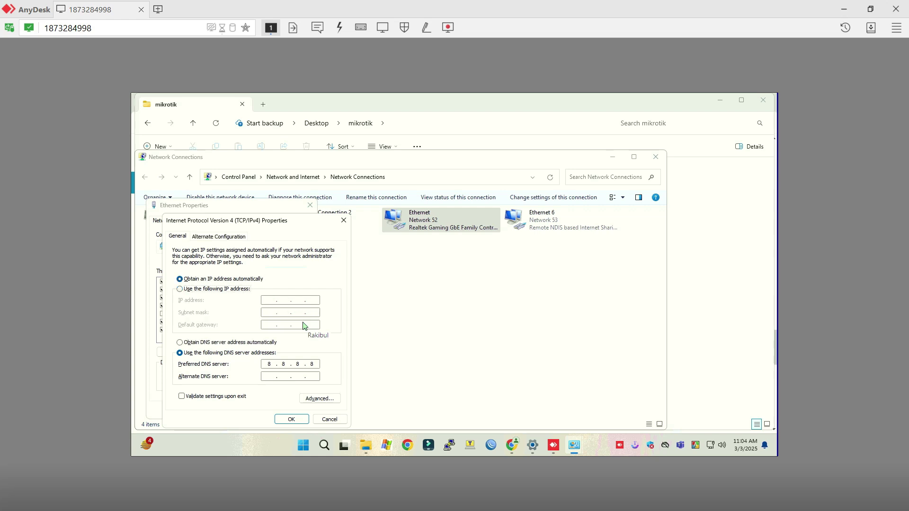
key(alt+o)
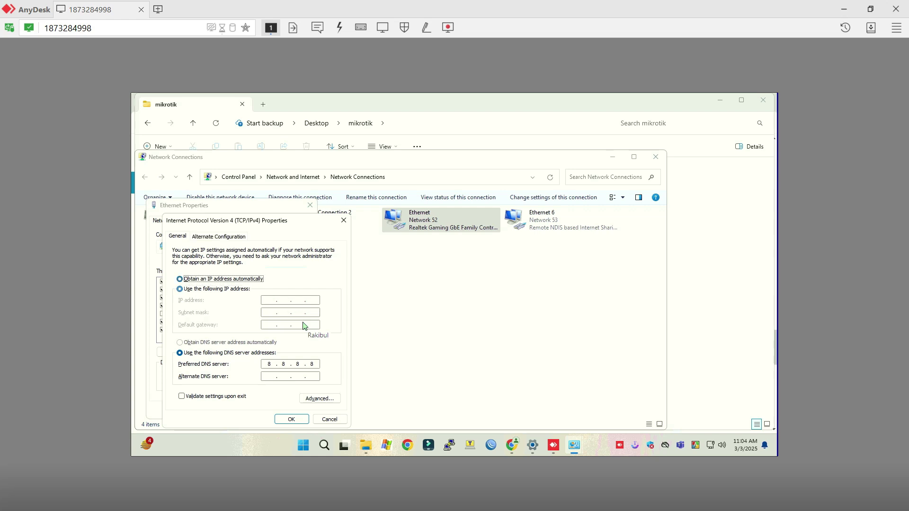
key(alt+b)
key(alt+s)
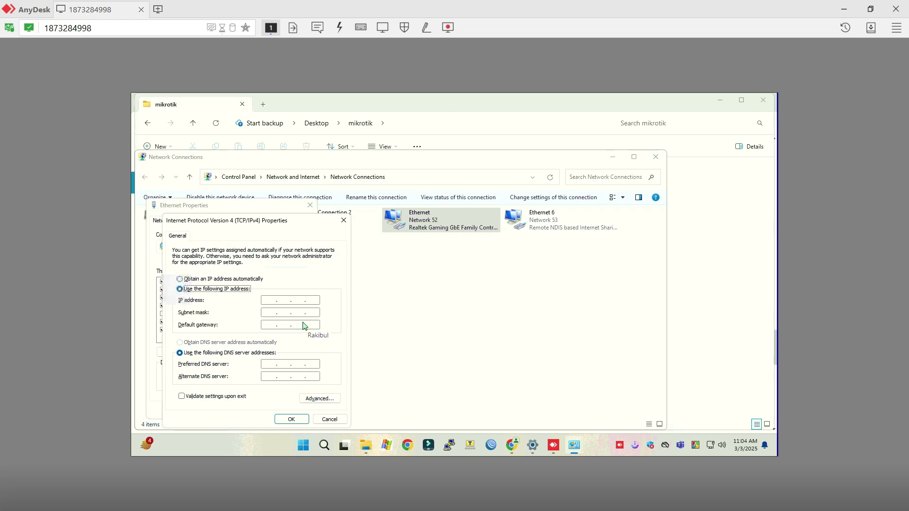
Set static IP 192.168.88.3 with mask 255.255.255.0 and apply.
key(Tab)
text(192 . 168 . )
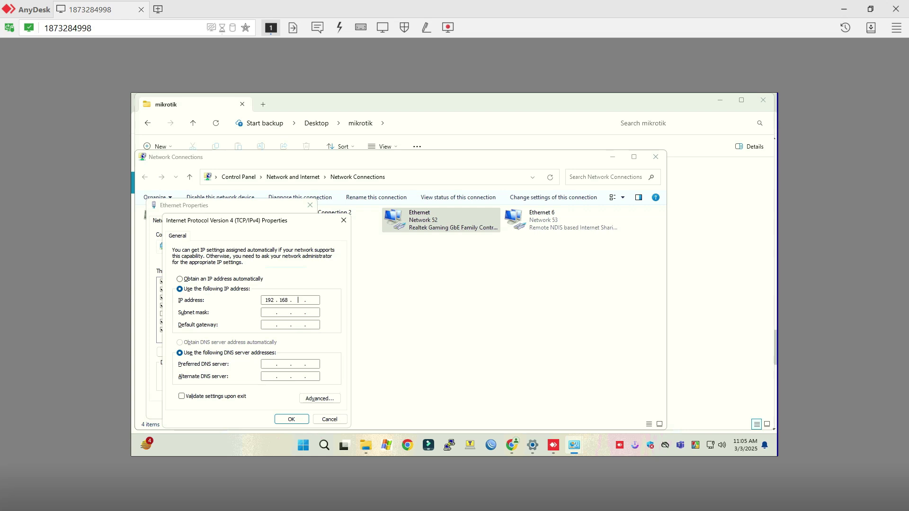
text(88)
click(296, 313)
click(291, 419)
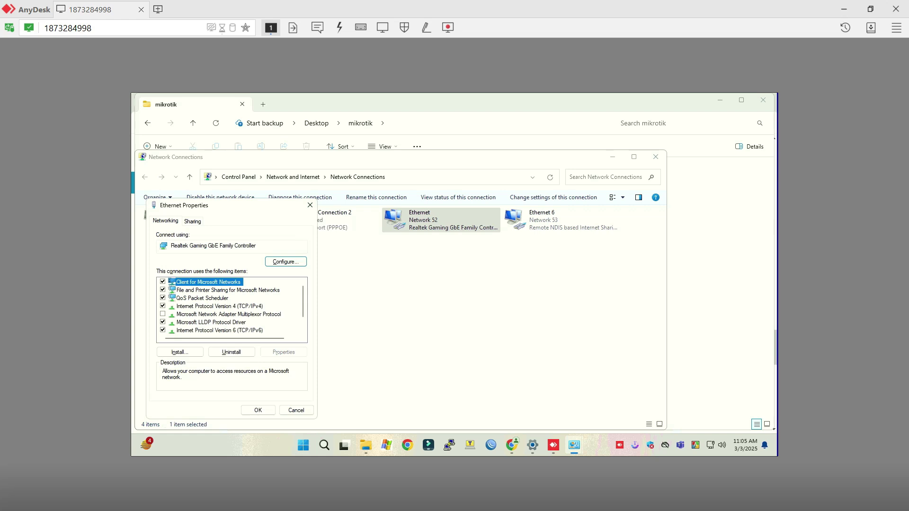
click(258, 411)
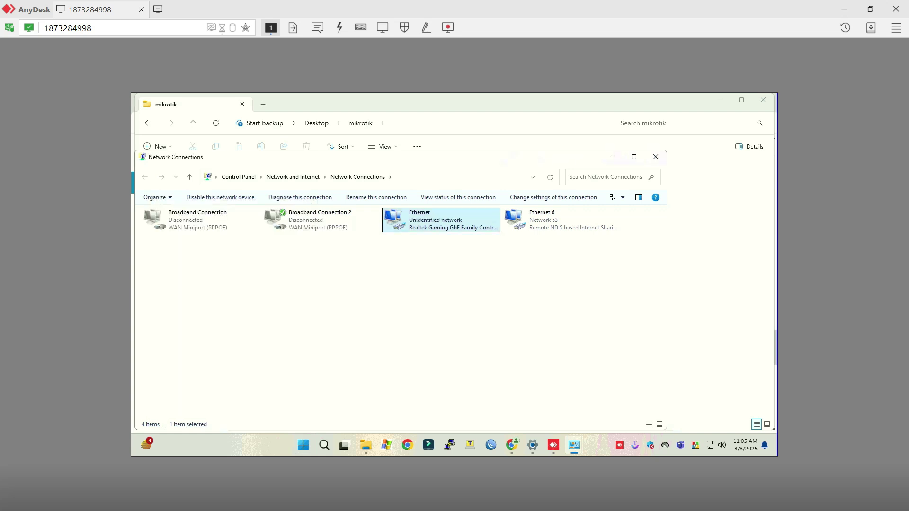
Minimize the mikrotik folder and browser, move Network Connections right, and close the Firewall page.
key(alt+Left)
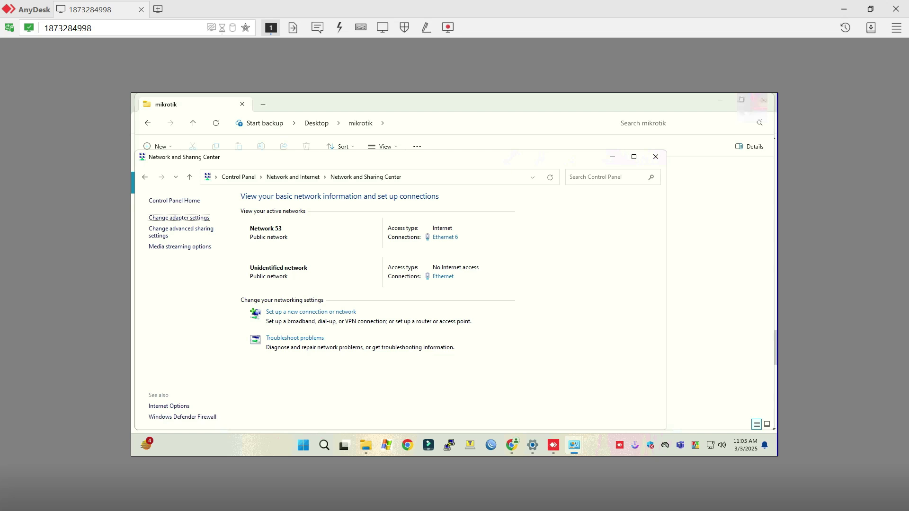
key(Return)
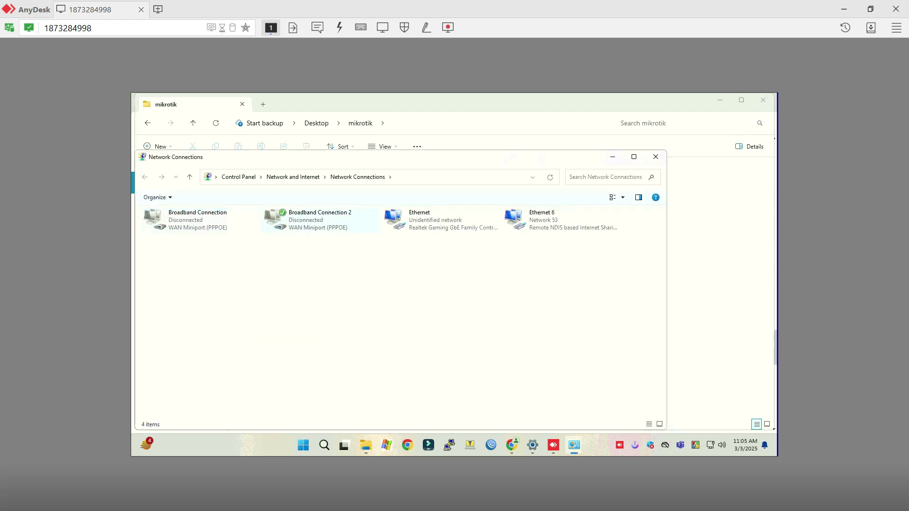
click(693, 103)
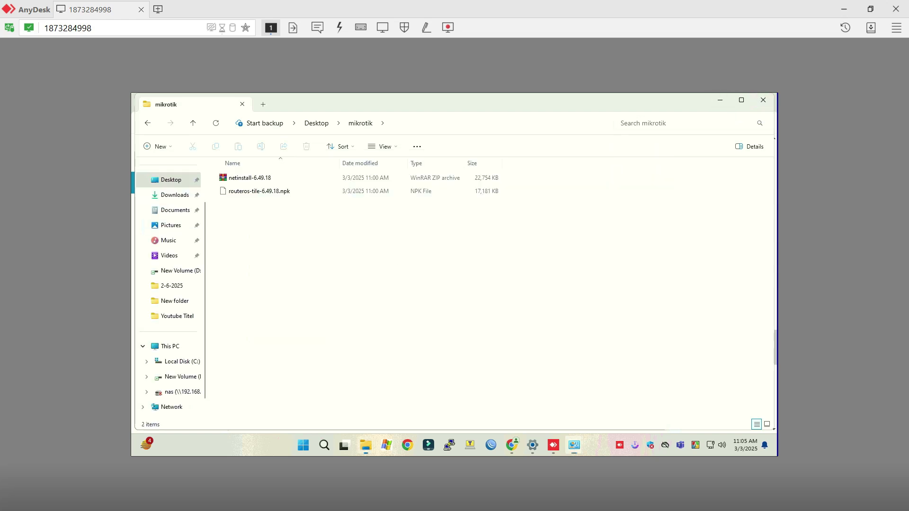
click(721, 101)
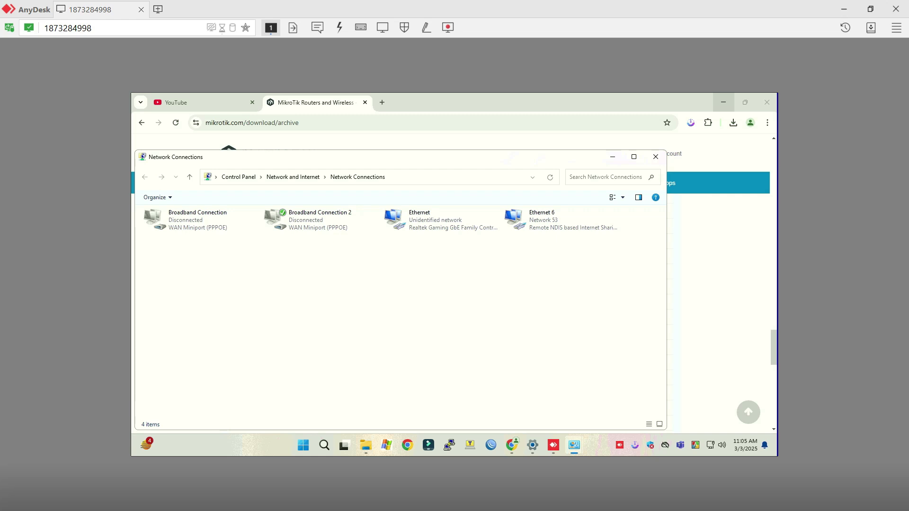
click(724, 102)
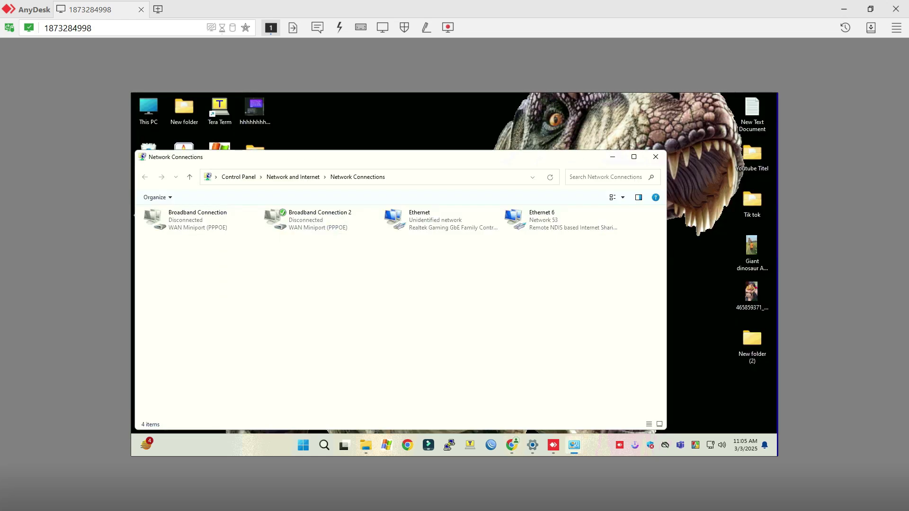
drag(379, 157, 572, 168)
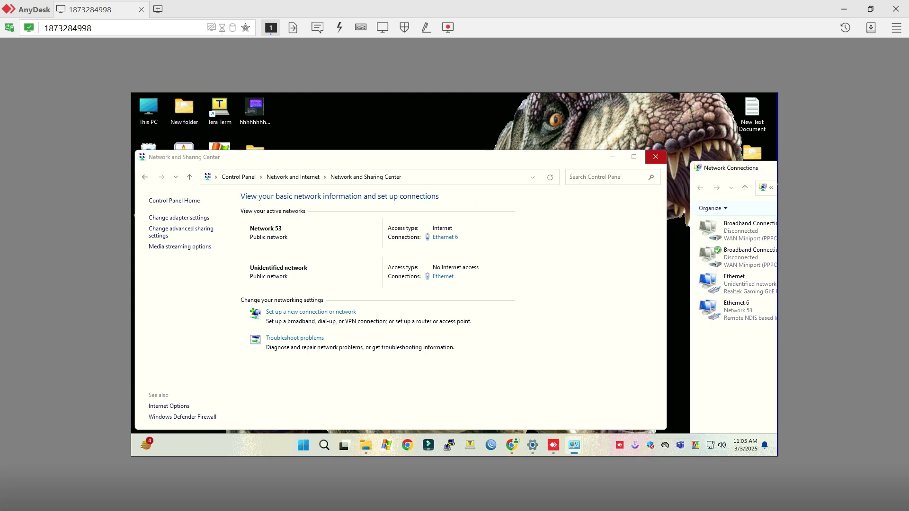
click(182, 417)
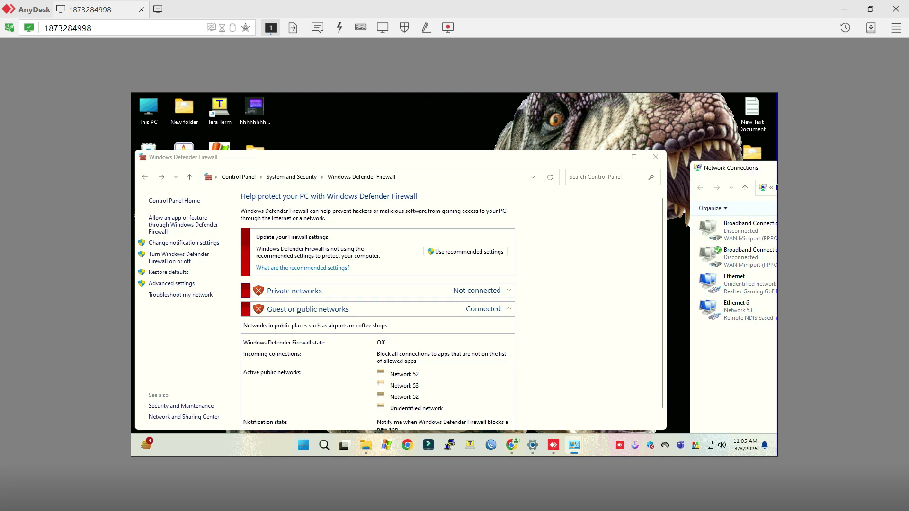
click(656, 156)
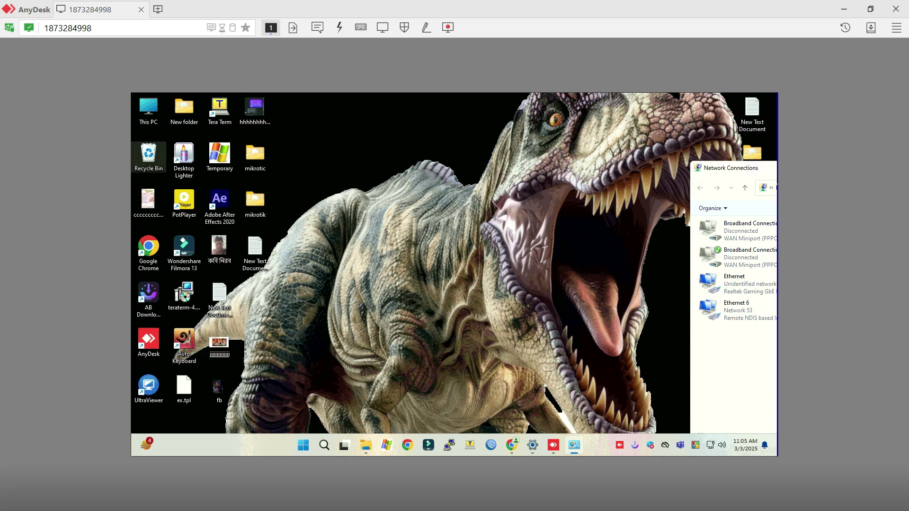
Extract netinstall-6.49.18.zip in Desktop\mikrotik into a netinstall-6.49.18 folder.
double_click(148, 109)
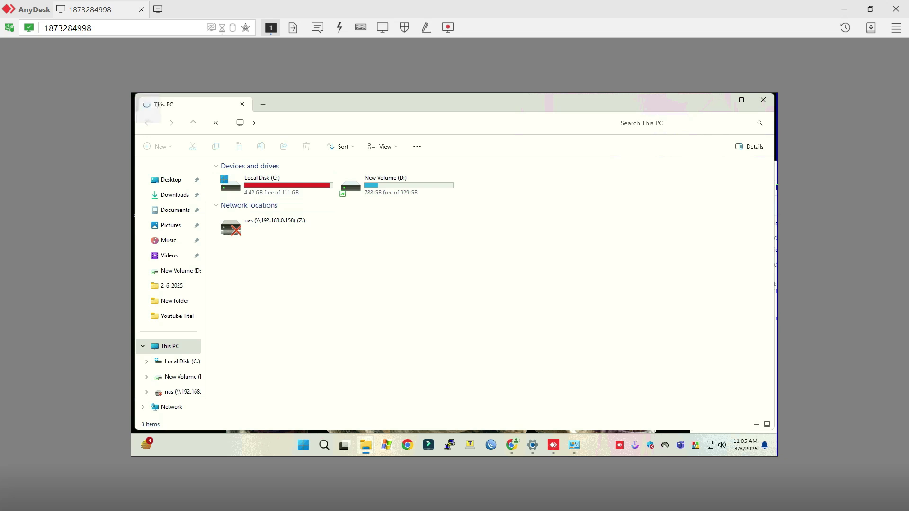
click(171, 180)
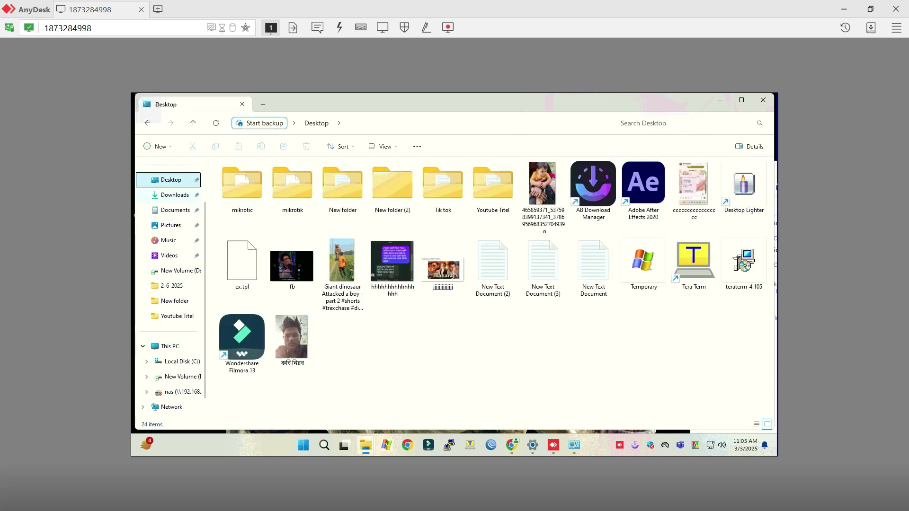
double_click(292, 184)
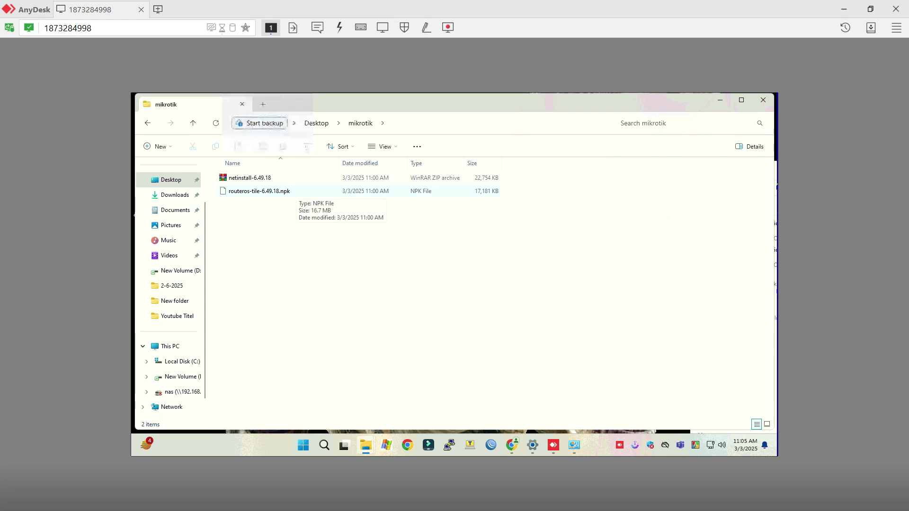
click(384, 178)
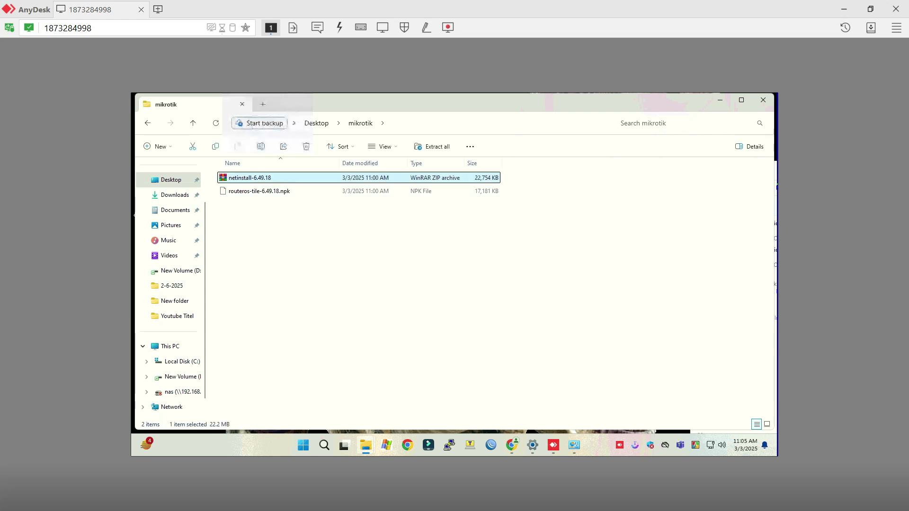
right_click(251, 177)
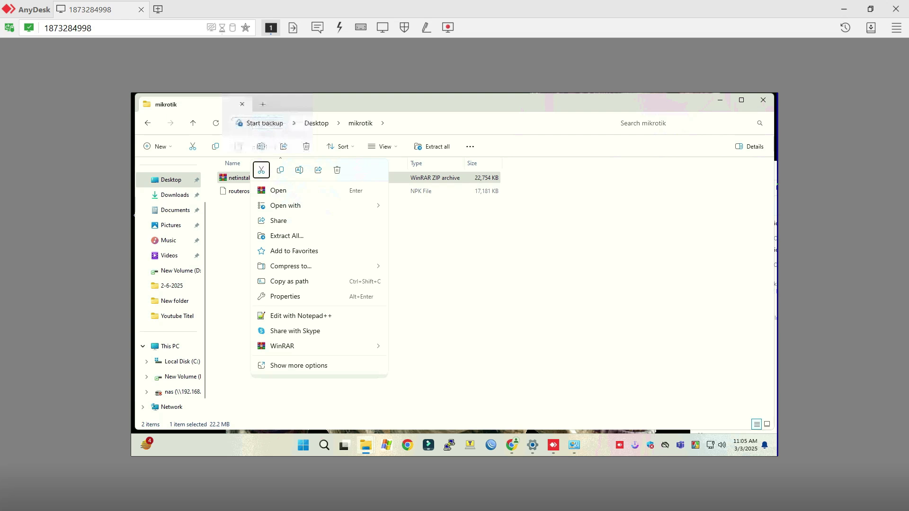
click(287, 236)
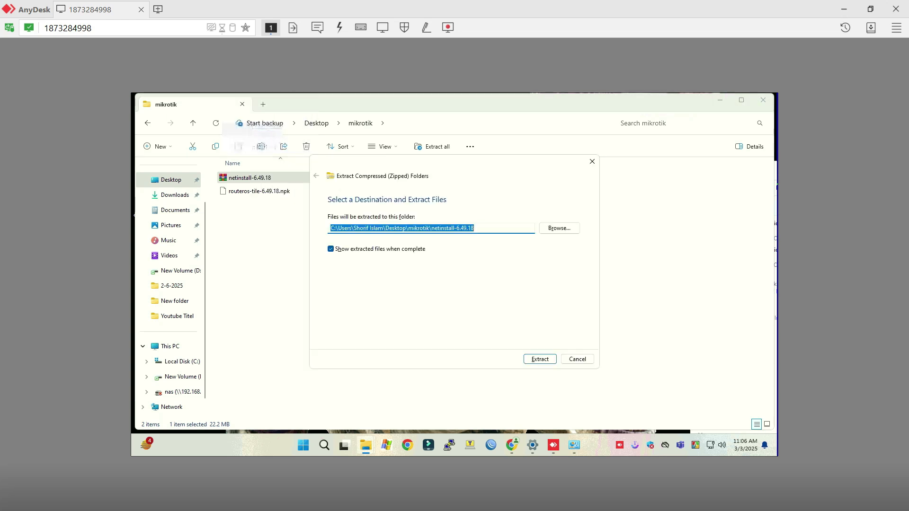
key(Return)
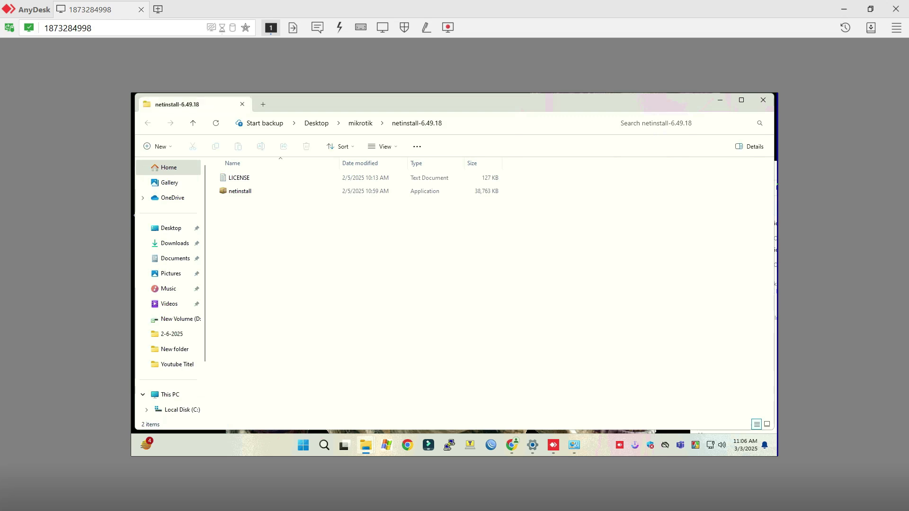
Select the netinstall application inside the netinstall-6.49.18 folder to launch it.
click(240, 190)
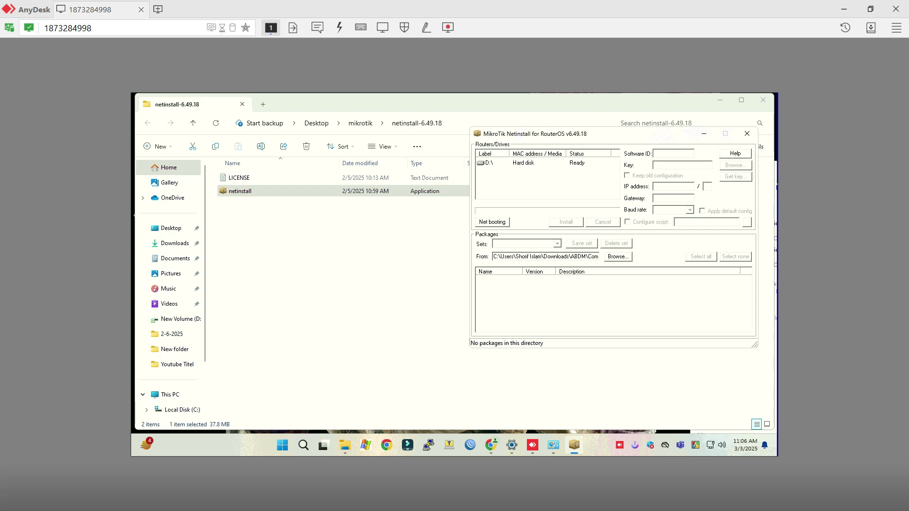
Enable the Netinstall boot server with client IP 192.168.88.3.
click(492, 222)
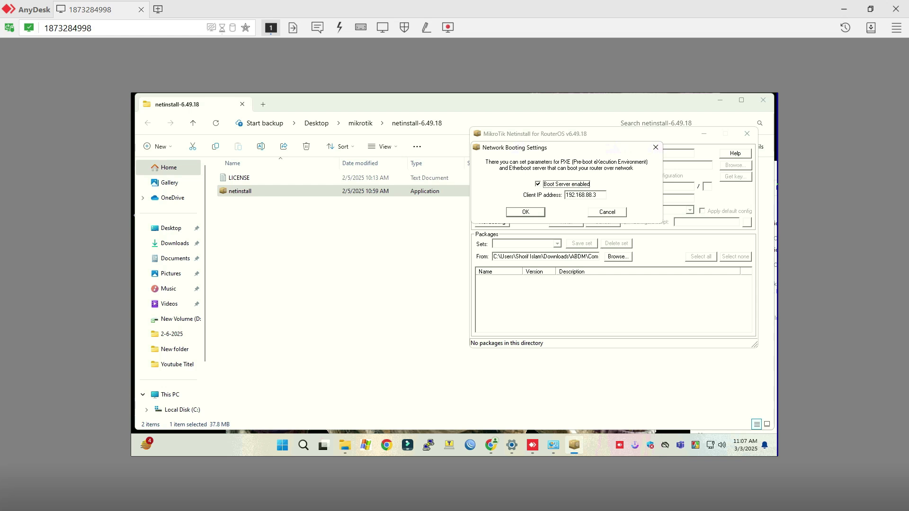
key(Return)
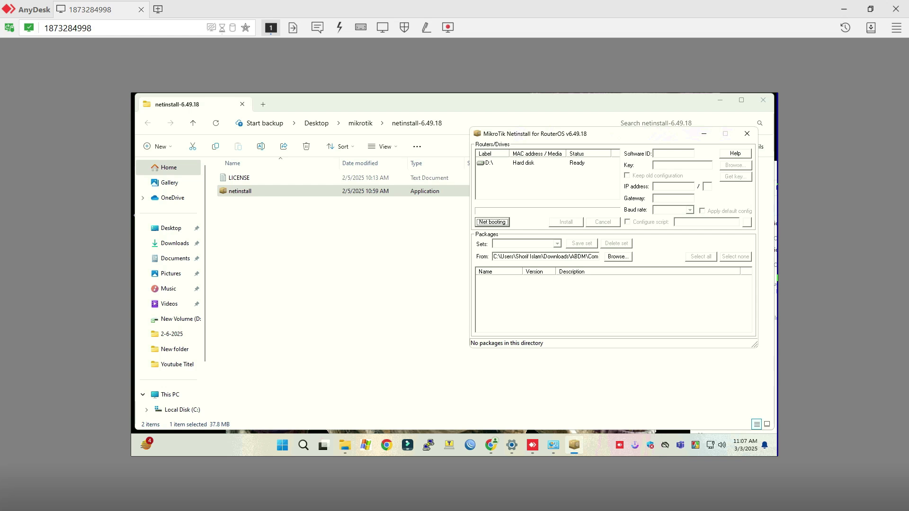
Check the network adapters, hide both Explorer folder windows, and centre the Netinstall window.
click(553, 445)
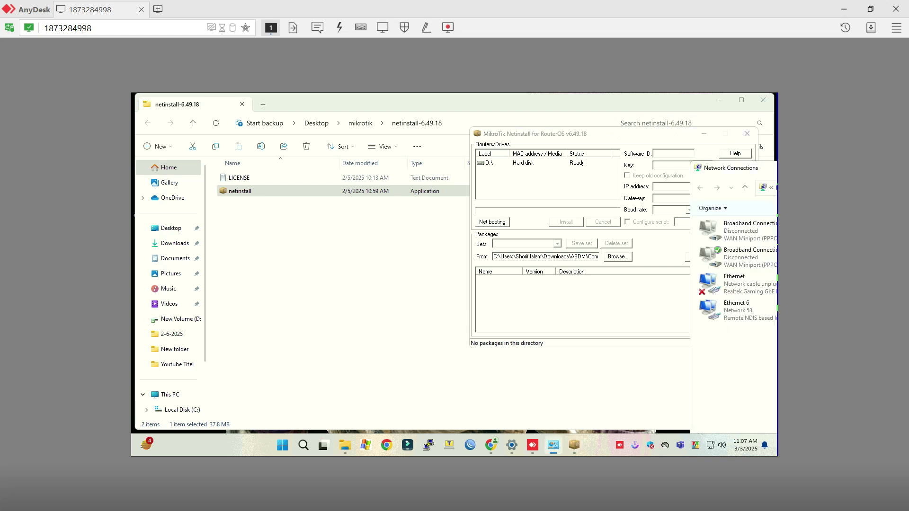
click(720, 100)
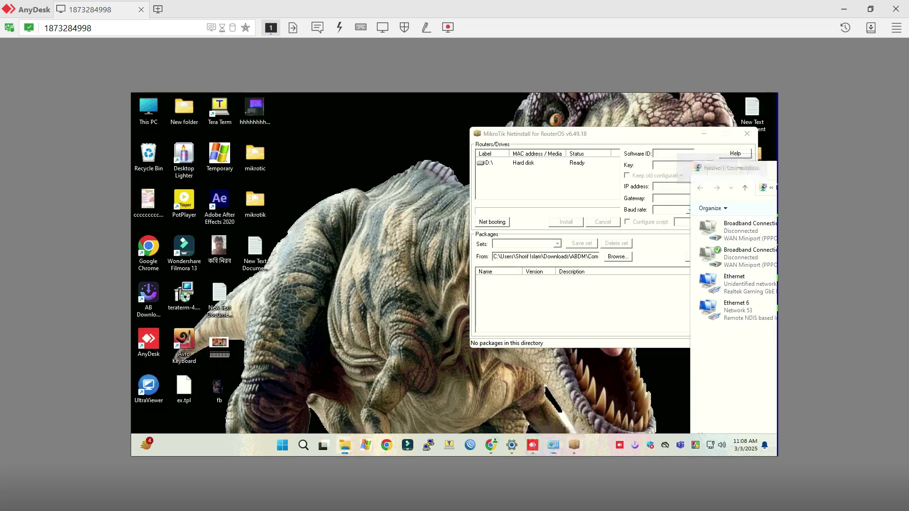
click(720, 100)
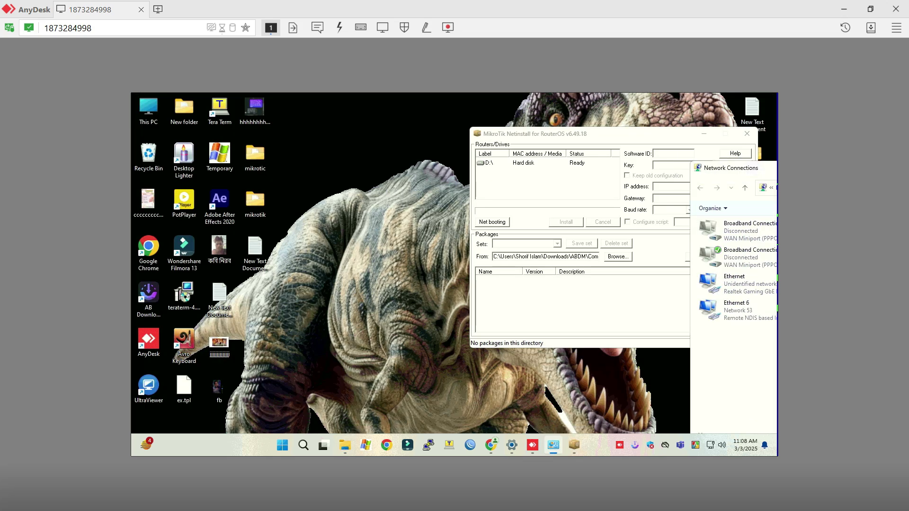
drag(521, 134, 293, 152)
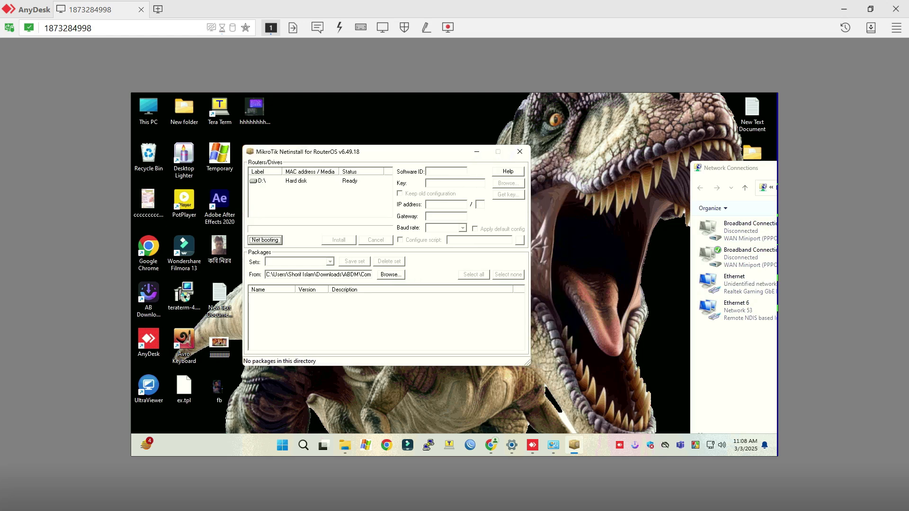
Reapply the Net booting client IP so the CCR router appears as Ready.
click(265, 240)
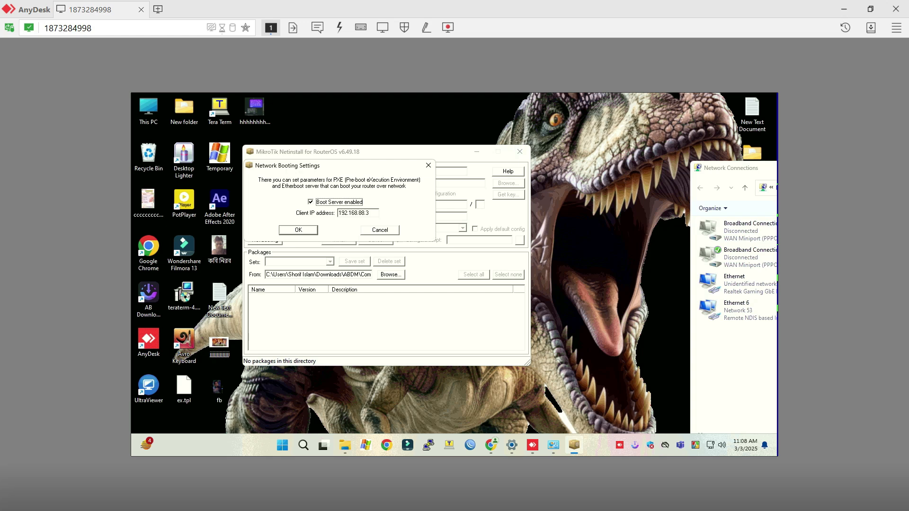
click(368, 213)
key(Return)
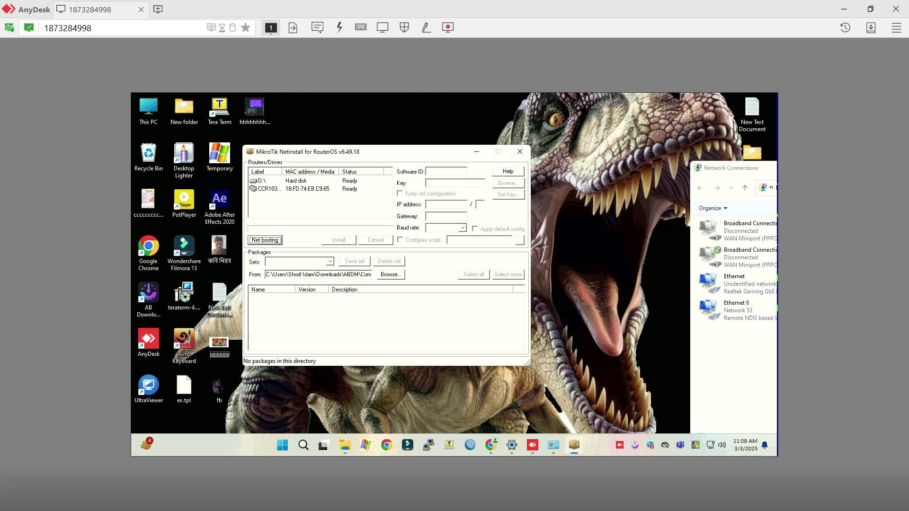
Load packages from Desktop\mikrotik and tick routeros-tile 6.49.18 for the selected CCR router.
click(270, 189)
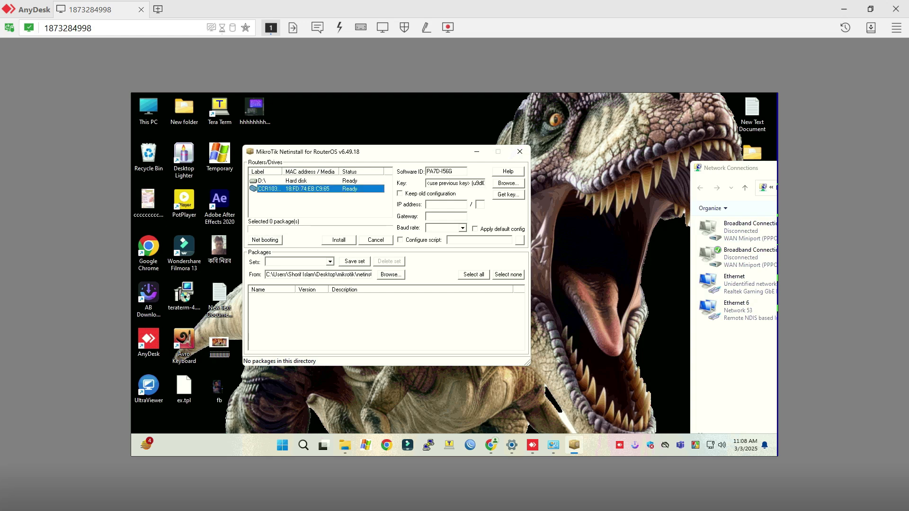
click(391, 274)
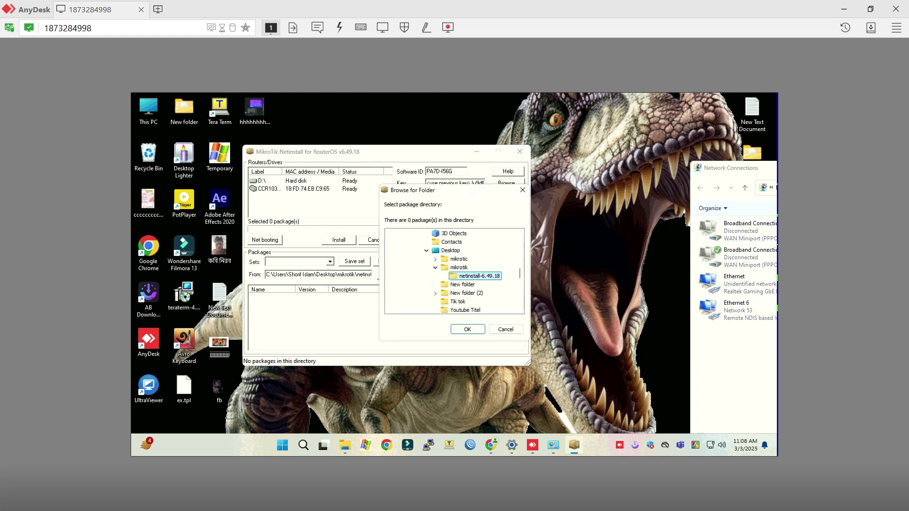
click(458, 268)
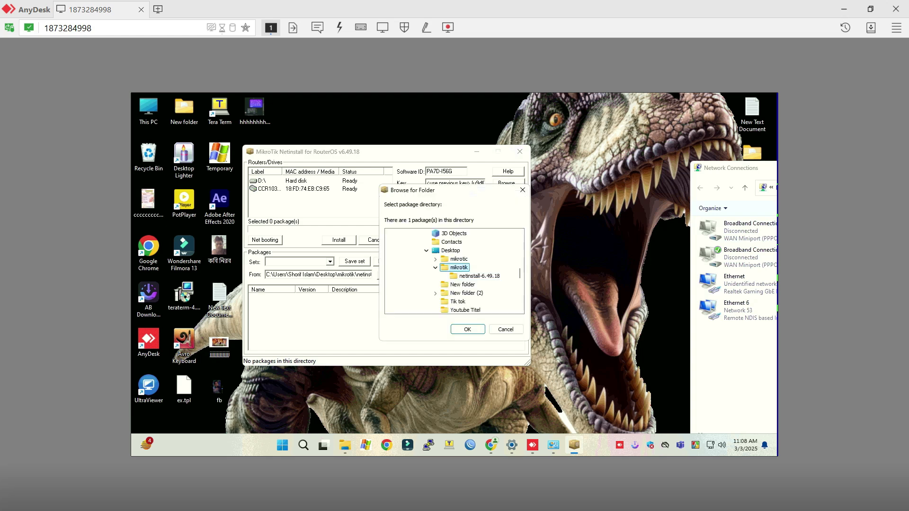
click(468, 329)
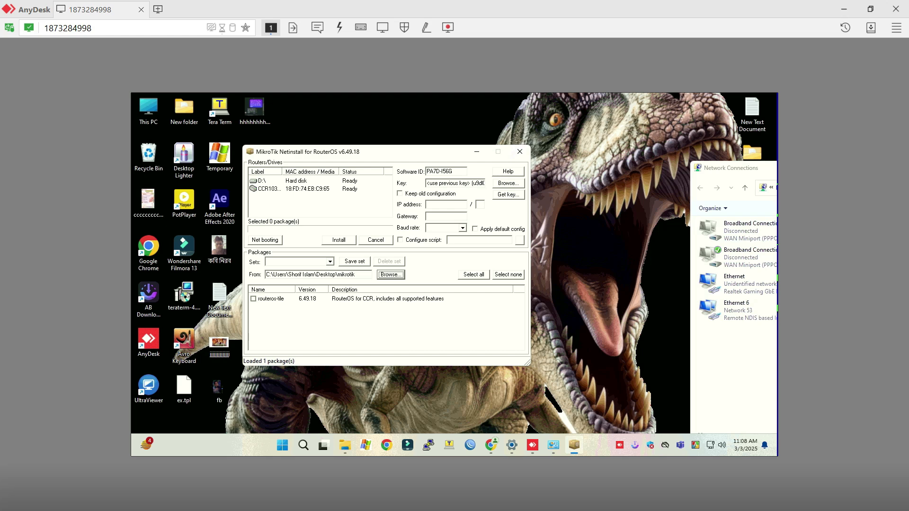
click(254, 298)
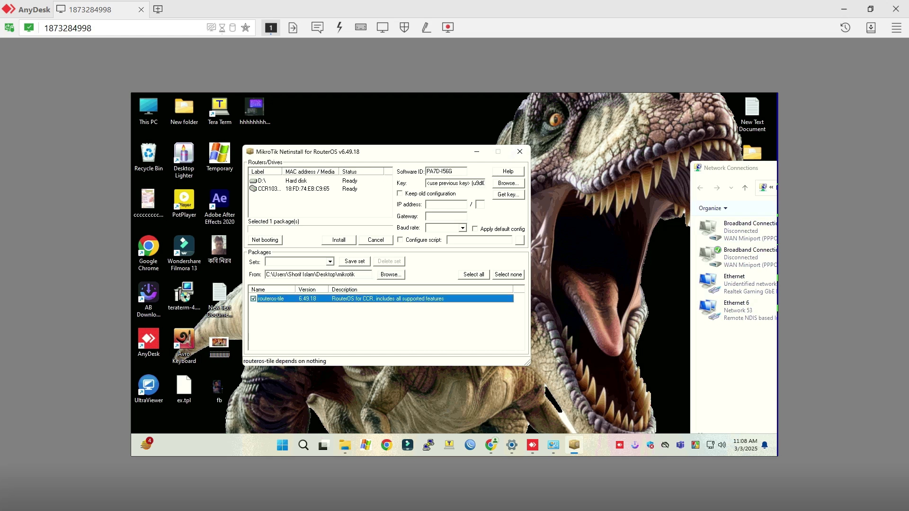
click(268, 189)
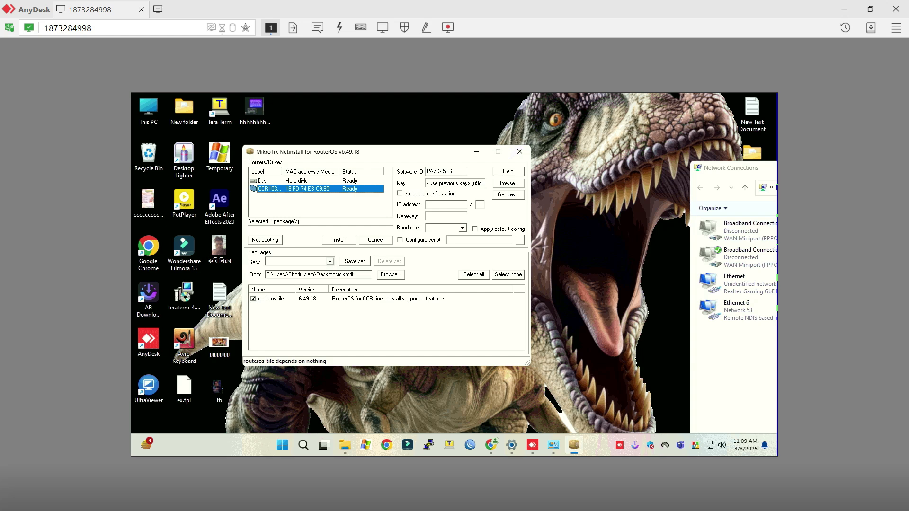
Install RouterOS 6.49.18 on the CCR router, reboot it, then close Netinstall.
click(339, 240)
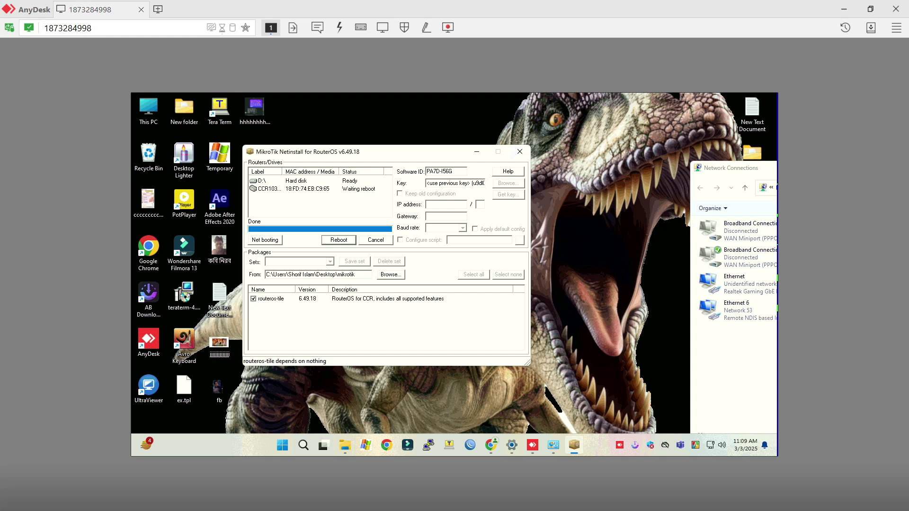
key(Return)
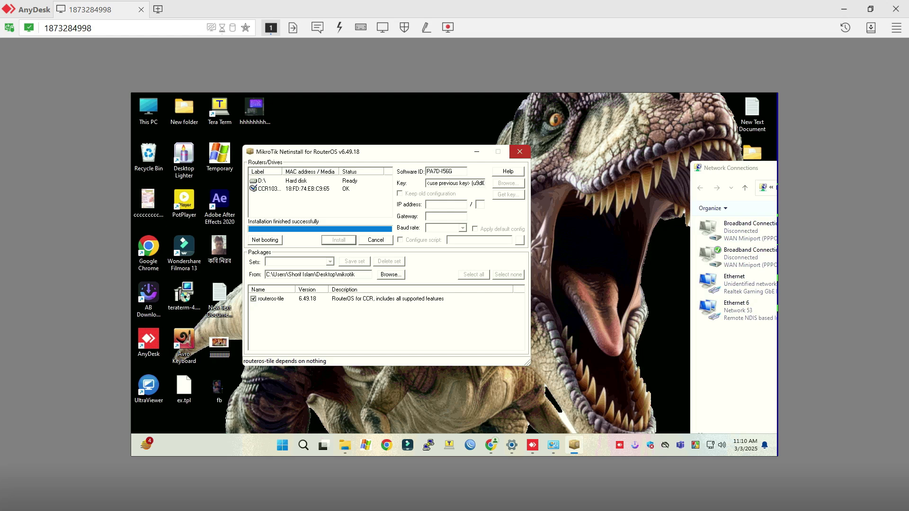
click(520, 152)
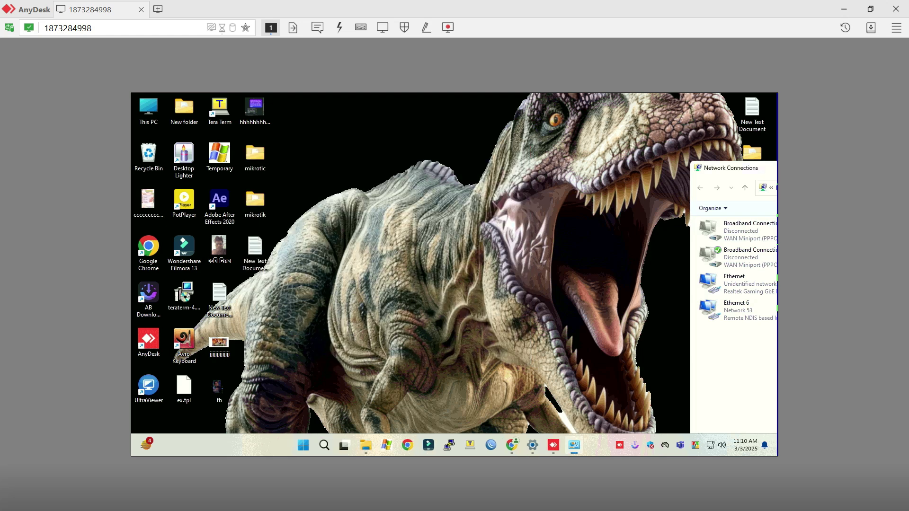
Restore WinBox, flip between the Managed and Neighbors lists, and check network connections.
click(491, 445)
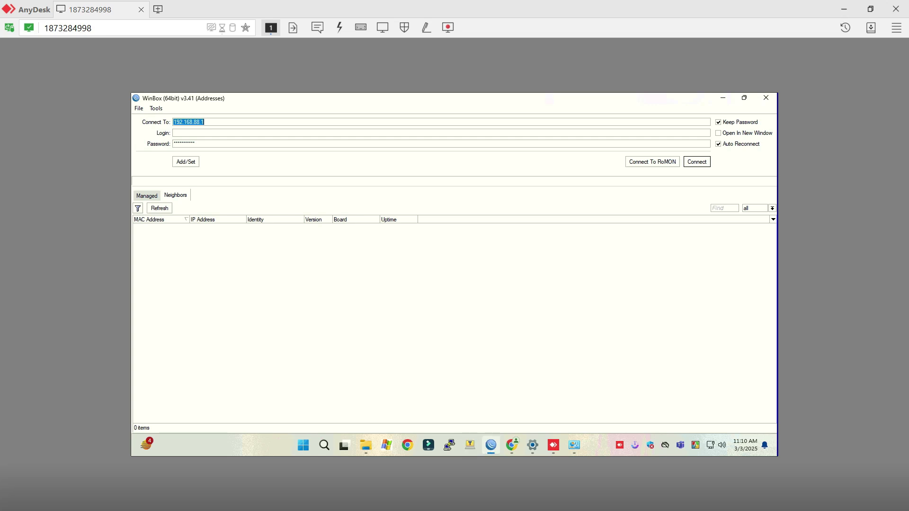
click(147, 195)
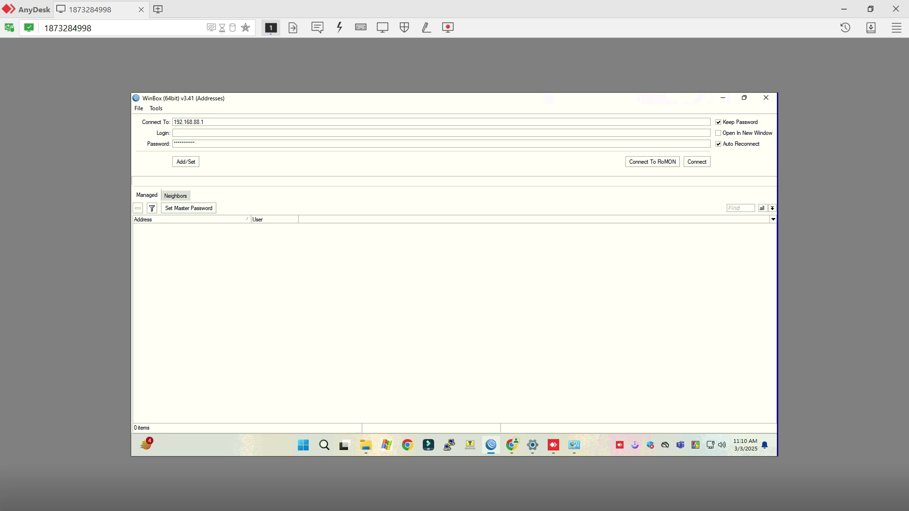
click(176, 195)
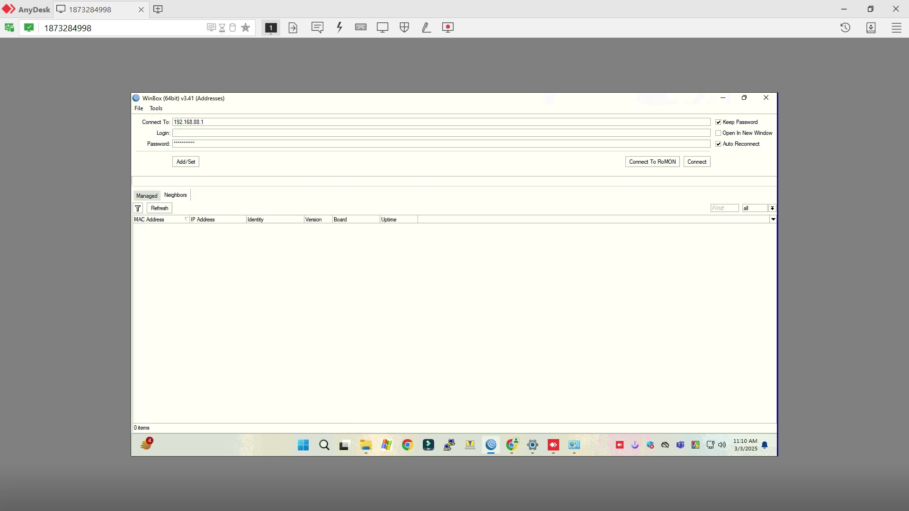
click(573, 445)
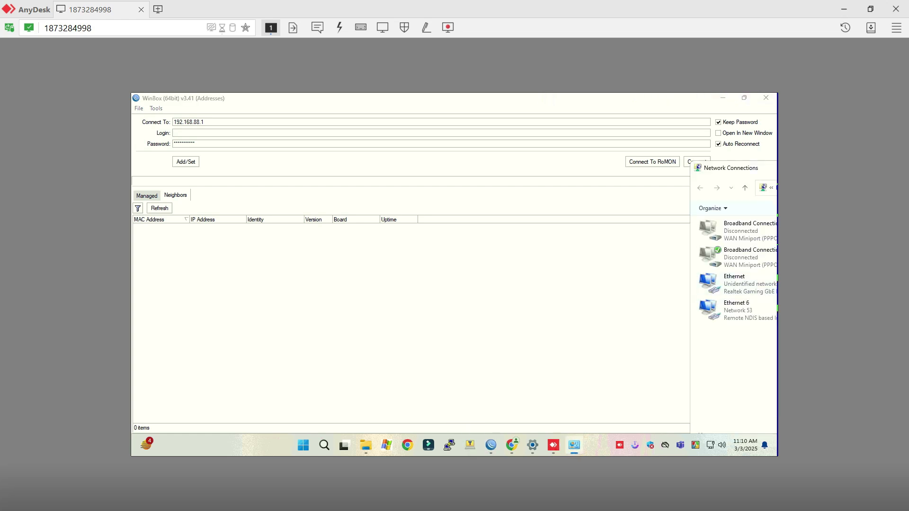
Refresh the Neighbors list repeatedly until the CCR1036-8G-2S+ router on 6.49.18 appears.
click(159, 208)
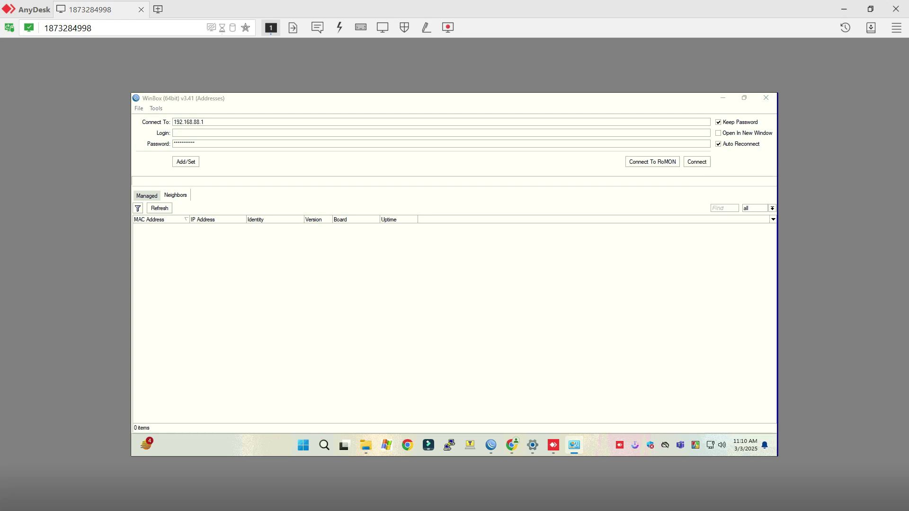
click(159, 209)
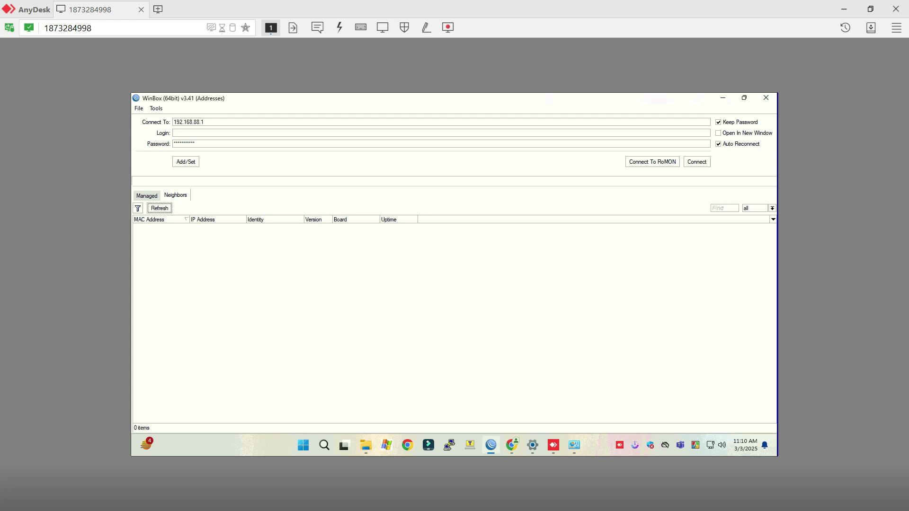
click(160, 209)
click(159, 209)
click(160, 208)
click(160, 208)
click(160, 208)
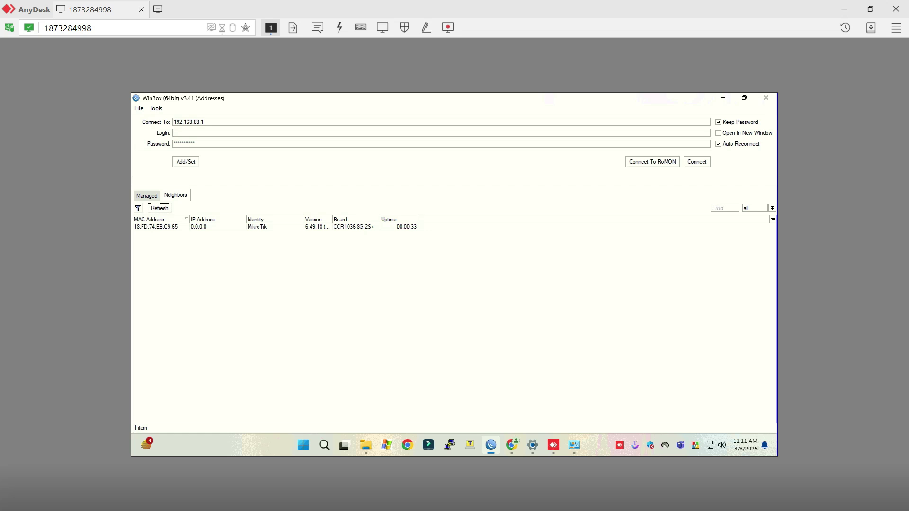
Connect to the router by its MAC address as admin with an empty password.
click(156, 227)
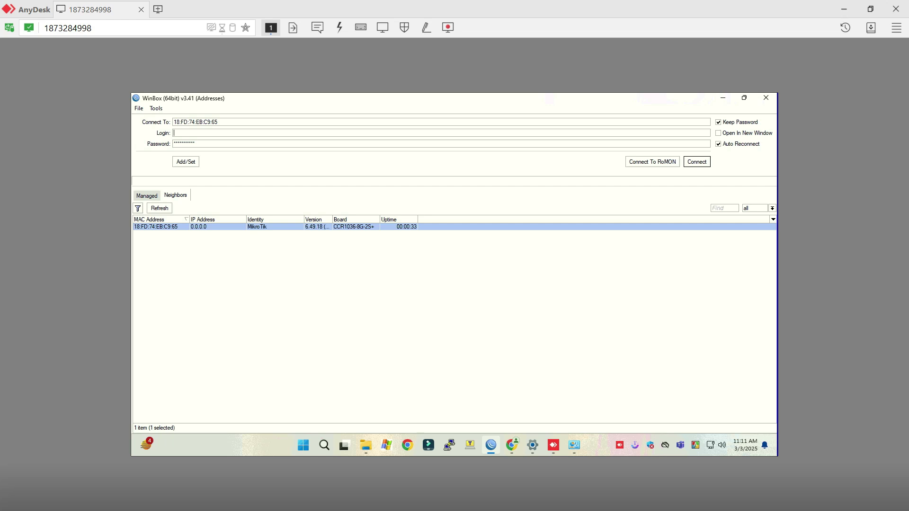
text(admin)
key(Tab)
key(BackSpace)
key(Return)
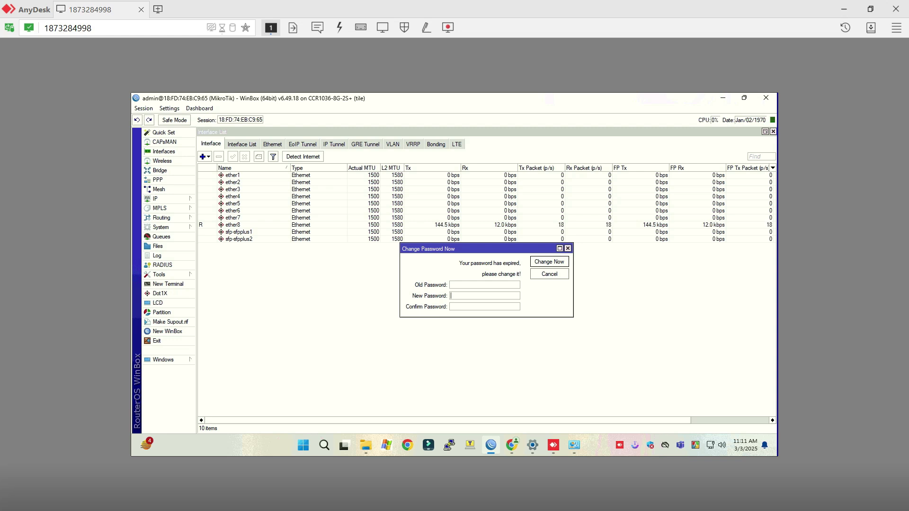
Set a new admin password at the expired-password prompt.
click(474, 296)
text(**********)
key(Return)
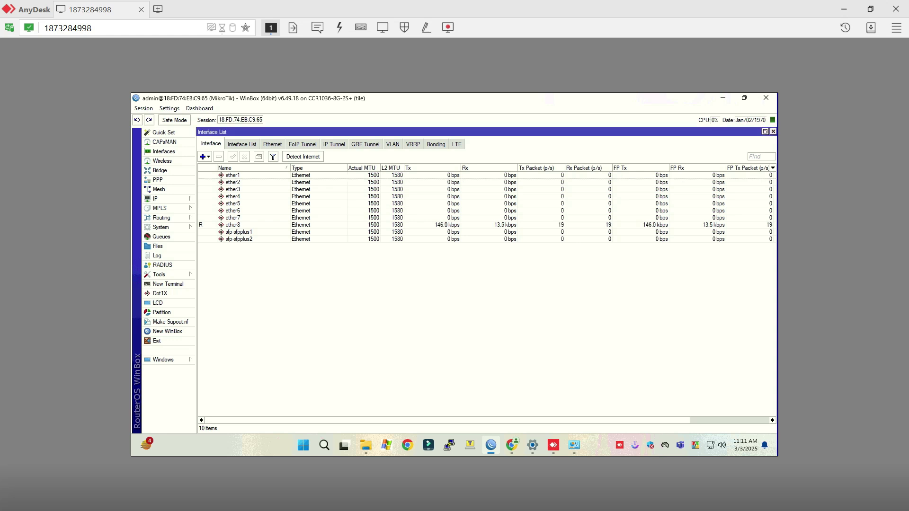